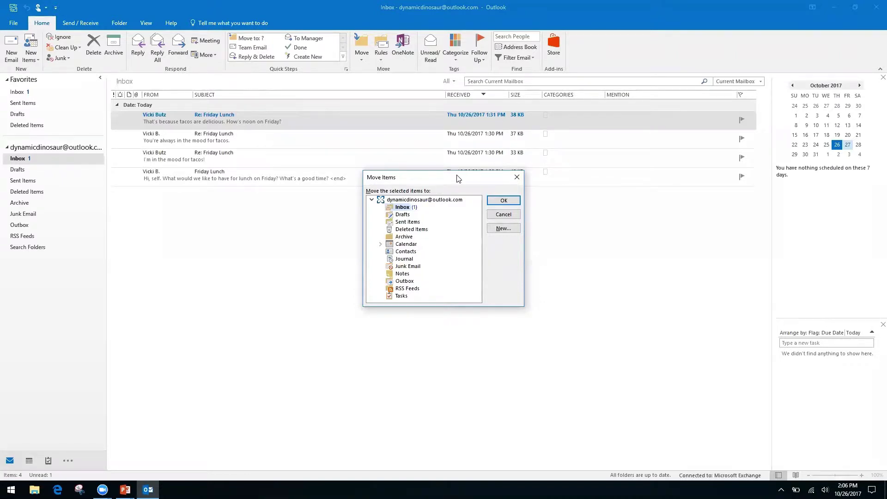
Step: Browse the Move Items folders back to Inbox, close the dialog unmoved, and switch to PowerPoint
key("Down")
key("Down")
key("Down")
key("Down")
key("Up")
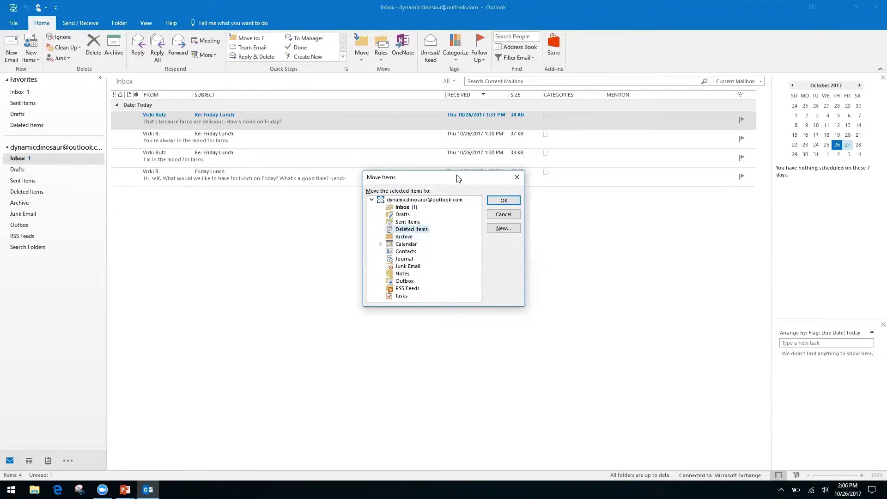
key("Up")
key("Up")
key("Up")
left_click(516, 180)
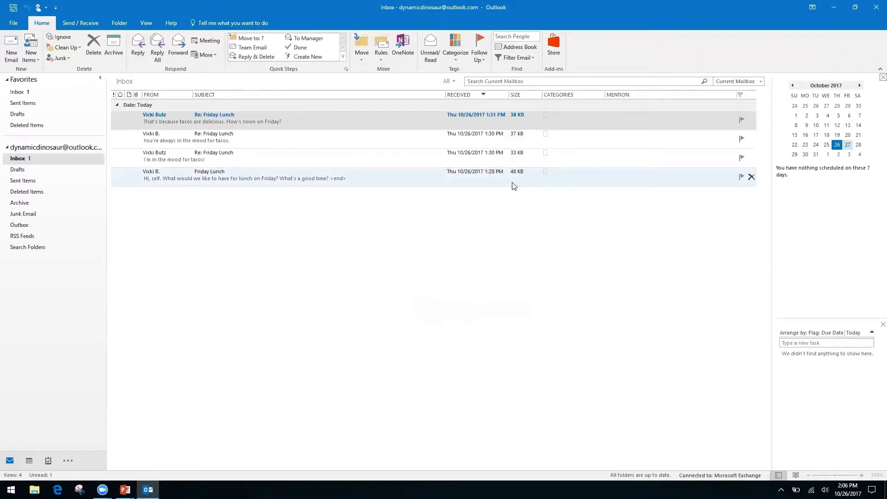
key("alt+Tab")
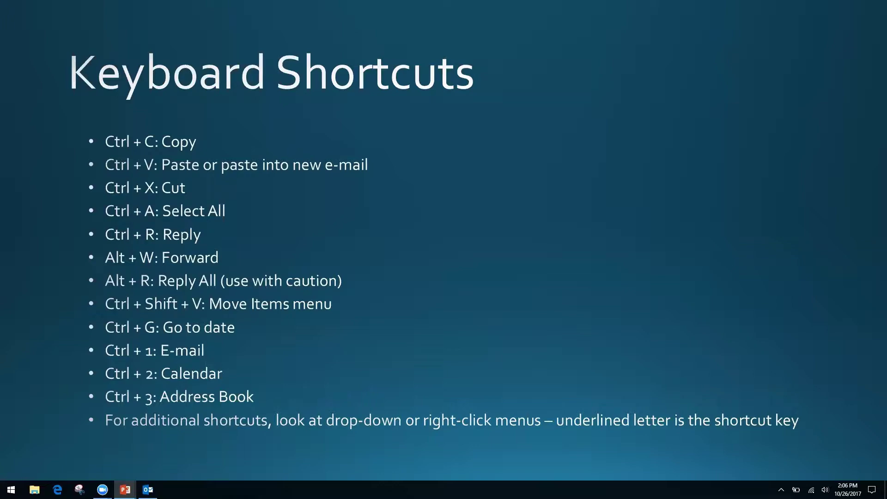
Step: Return from the PowerPoint slide to the Outlook Inbox and switch to the Calendar with Ctrl+2
key("alt+Tab")
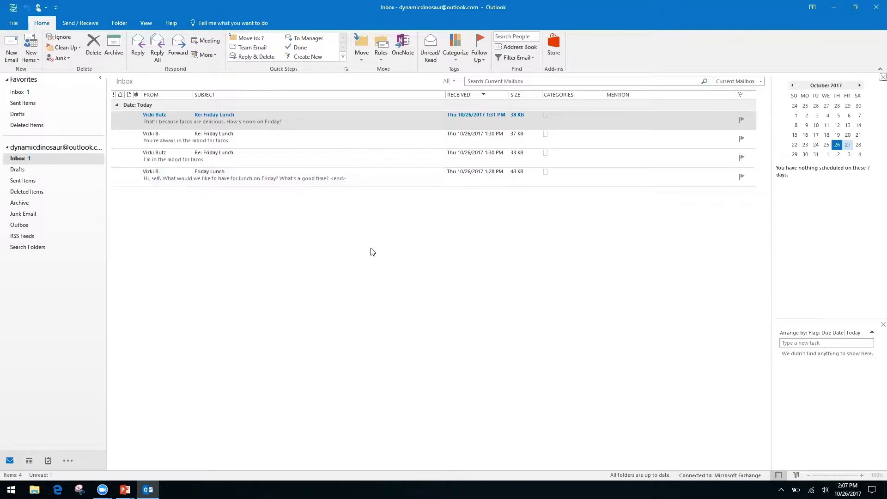
key("ctrl+2")
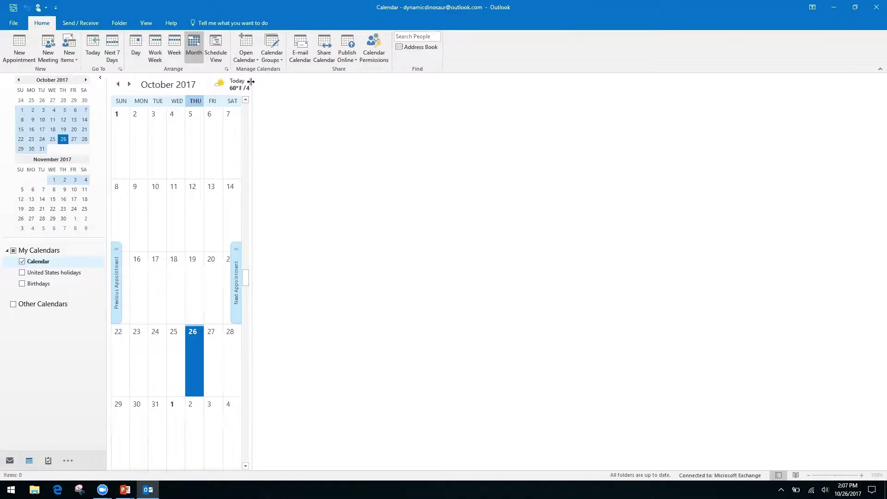
Step: Widen the month grid to fill the window and jump the calendar to 11/2/17
left_click_drag(250, 83, 768, 161)
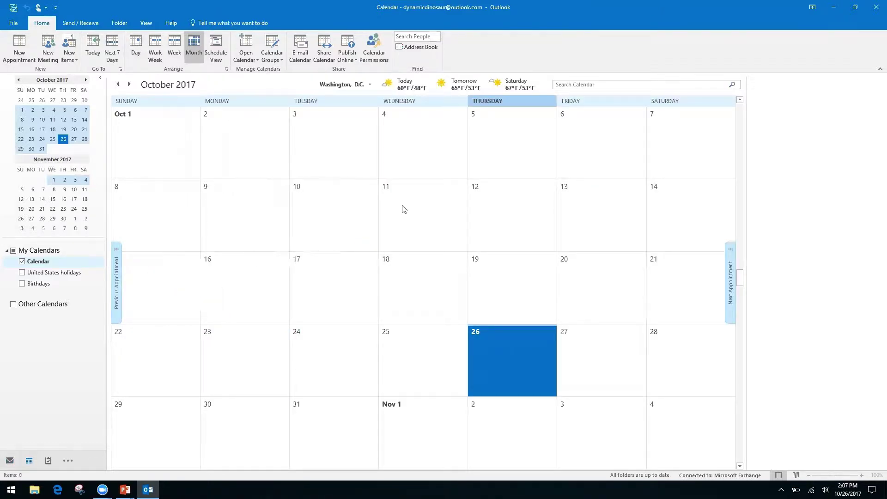
key("ctrl+g")
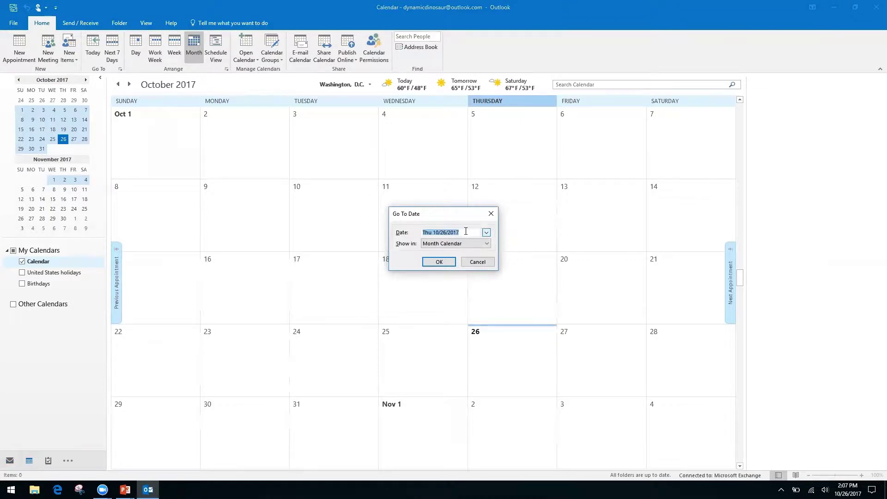
type("11/2/17")
key("Return")
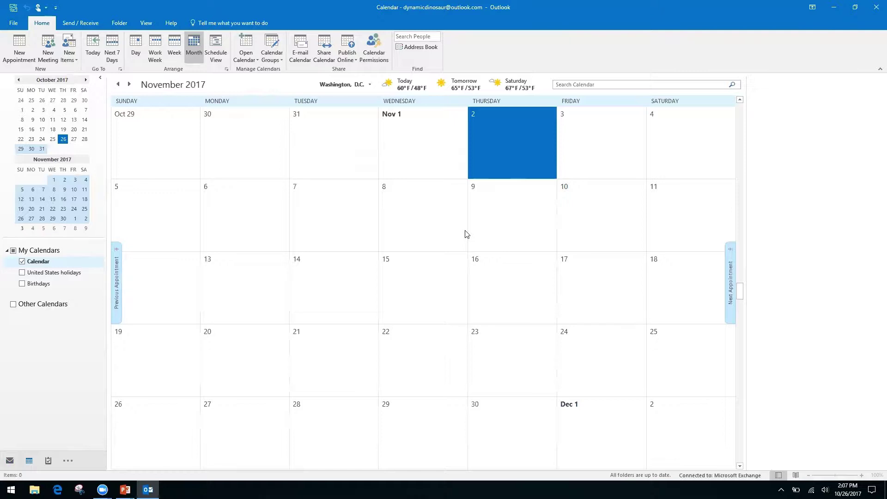
Step: Page through months with the mini-calendar arrows, then flip to PowerPoint and back to Outlook
left_click(86, 80)
left_click(86, 80)
left_click(86, 80)
left_click(86, 80)
left_click(86, 81)
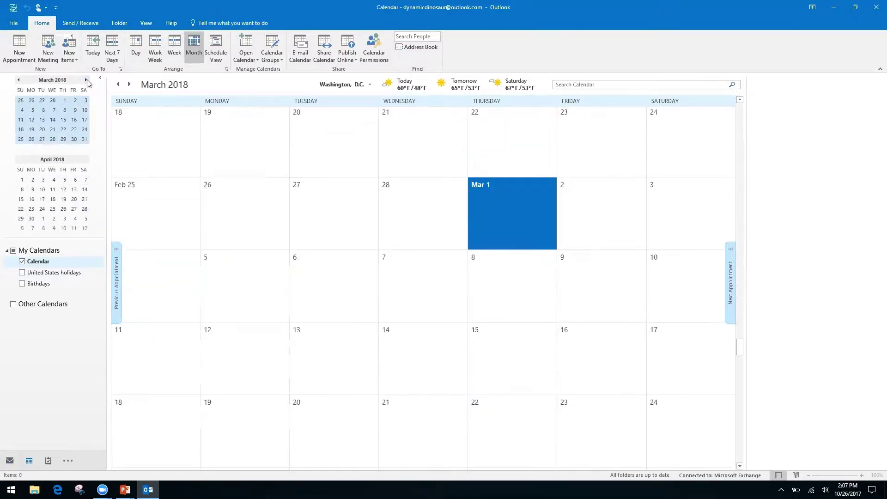
left_click(19, 81)
left_click(19, 80)
left_click(19, 81)
left_click(19, 81)
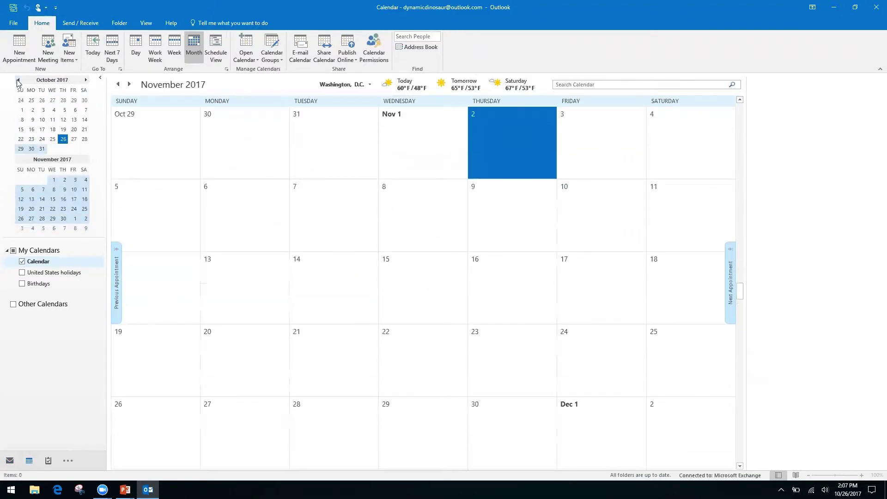
left_click(19, 80)
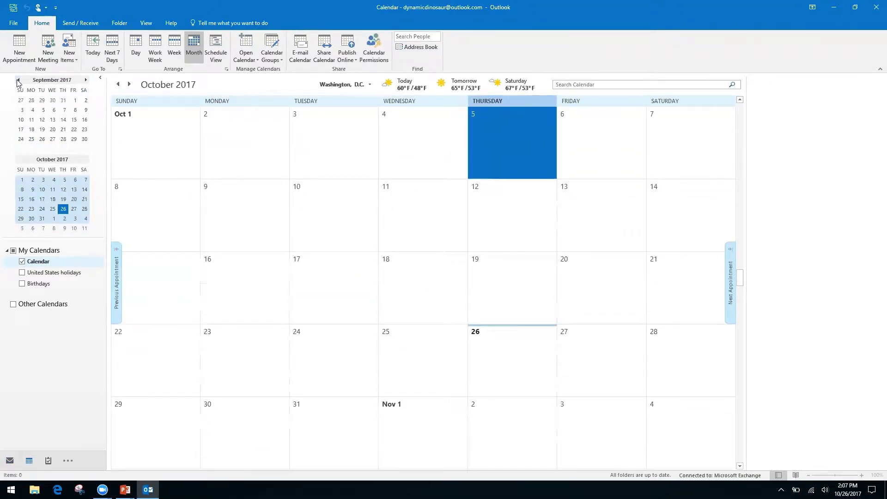
key("alt+Tab")
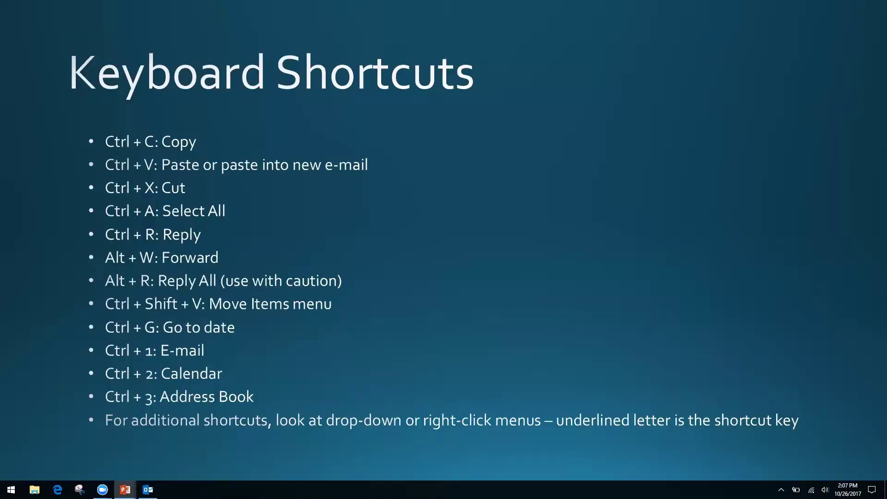
key("alt+Tab")
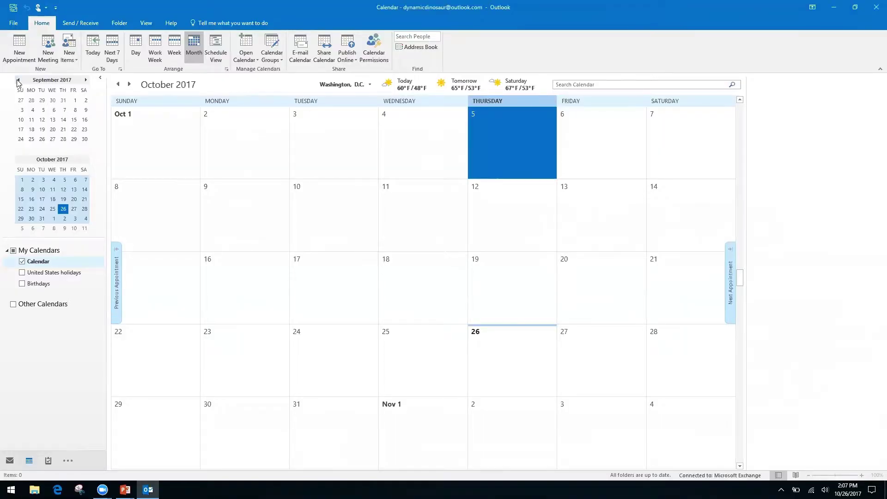
Step: Cycle Outlook through Mail, Calendar and then People using Ctrl+1, Ctrl+2 and Ctrl+3
key("ctrl+1")
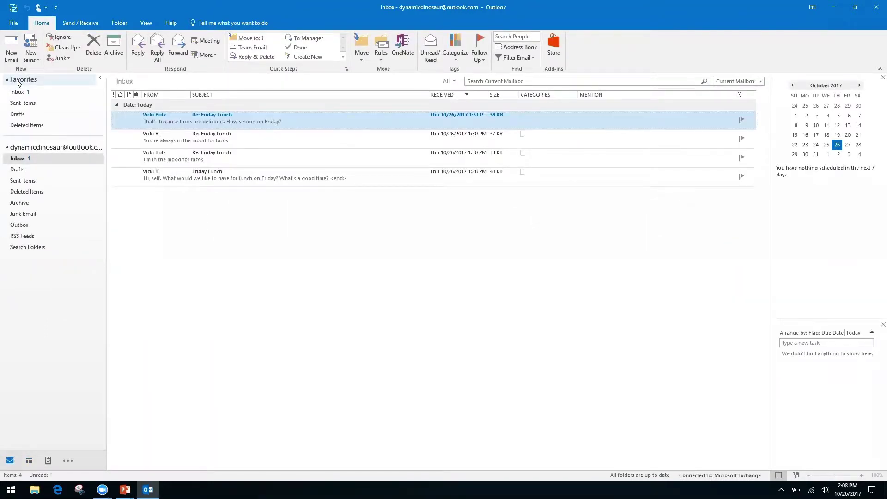
key("ctrl+2")
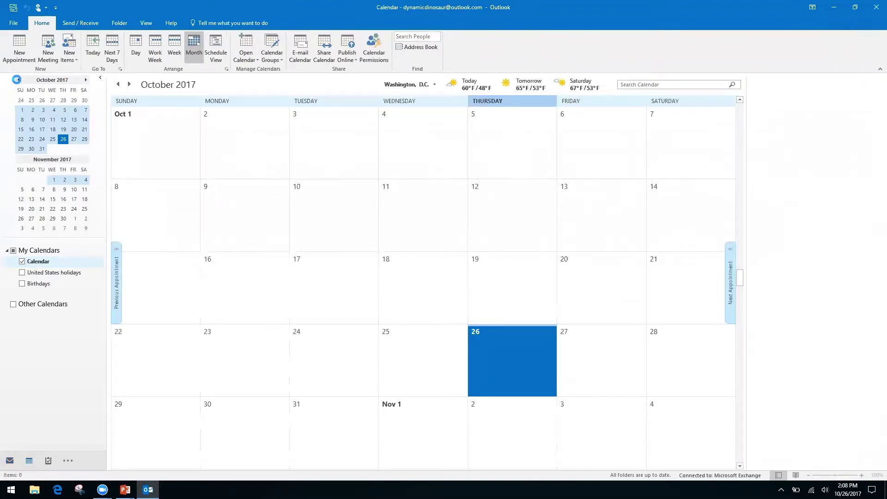
key("ctrl+3")
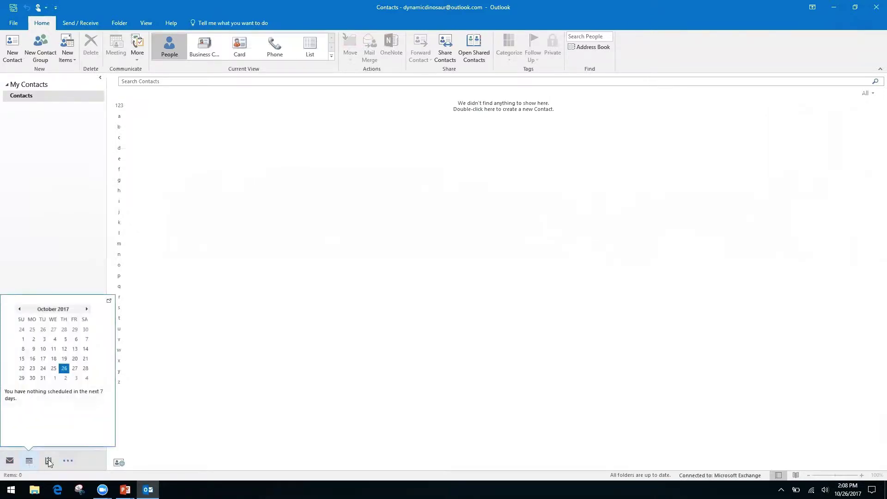
Step: Peek at the More places list, cycle Mail, Calendar, Notes back to Mail, then switch to PowerPoint
left_click(69, 461)
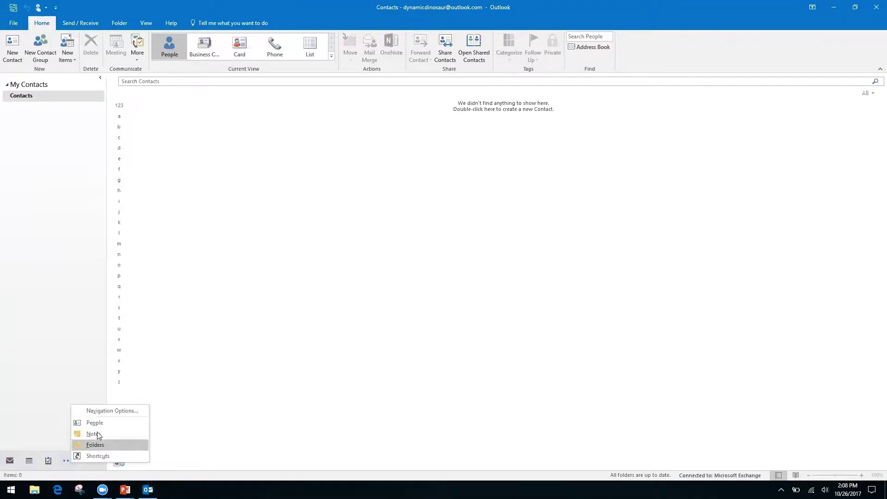
left_click(33, 385)
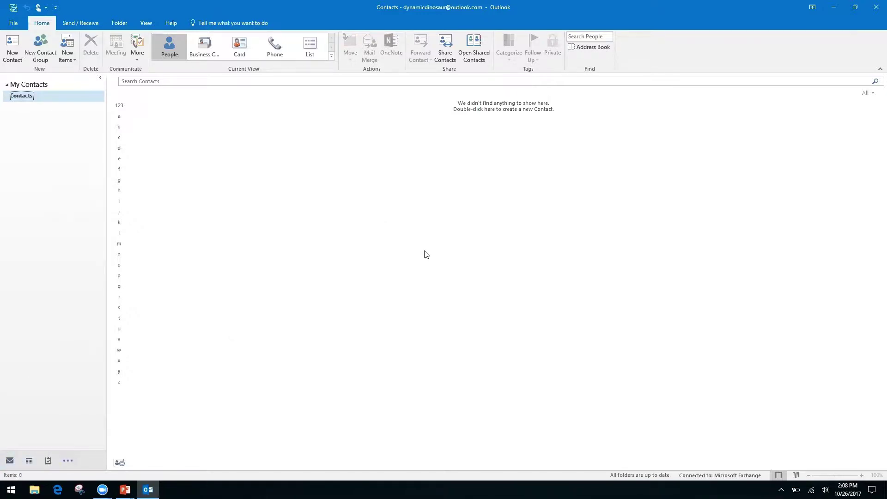
key("ctrl+1")
key("ctrl+2")
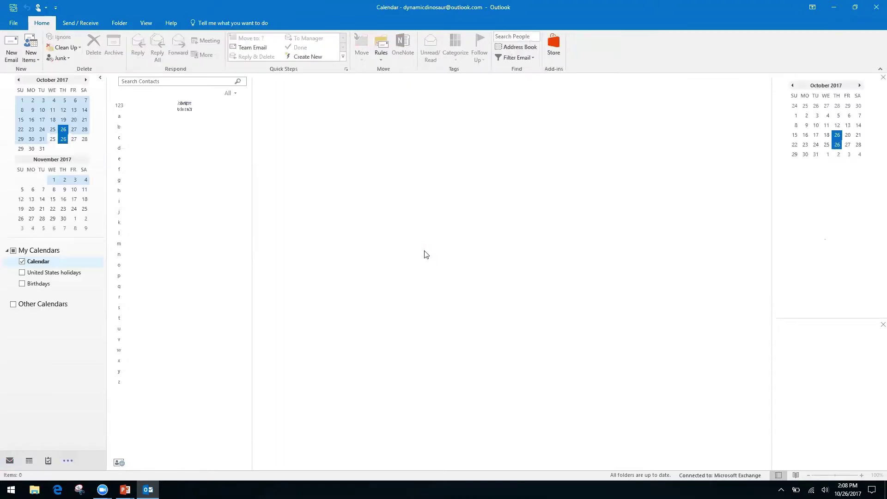
key("ctrl+5")
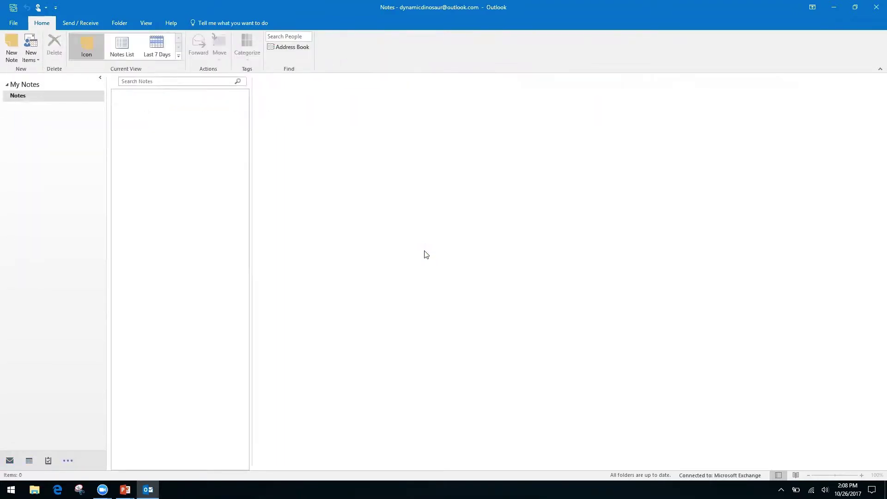
key("ctrl+1")
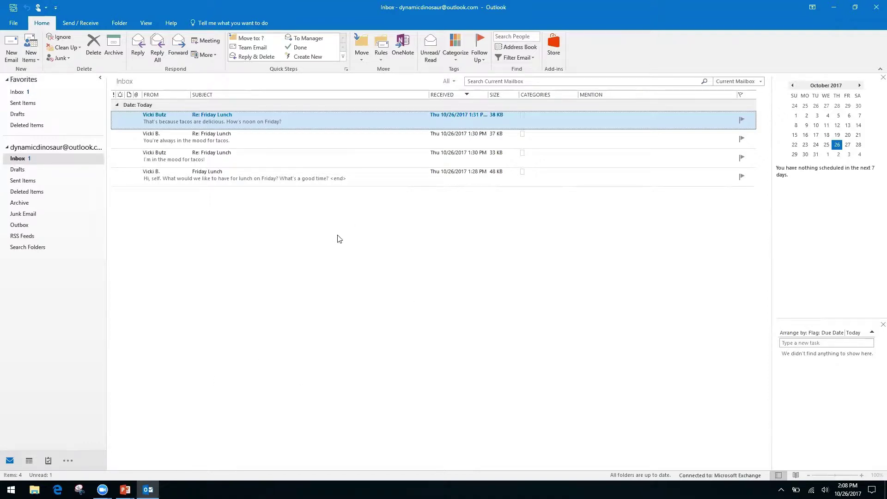
key("alt+Tab")
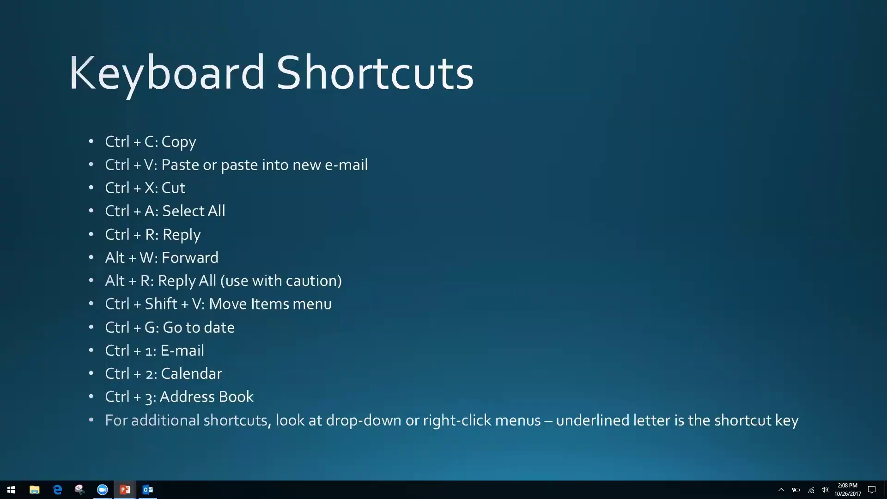
Step: Bring Outlook forward and view the context menus for the latest Friday Lunch reply and empty list, dismissing each
key("alt+Tab")
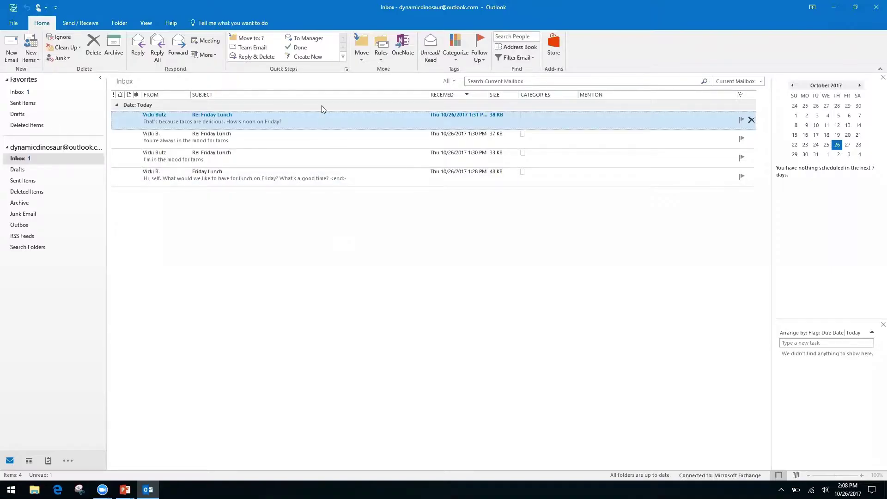
right_click(323, 125)
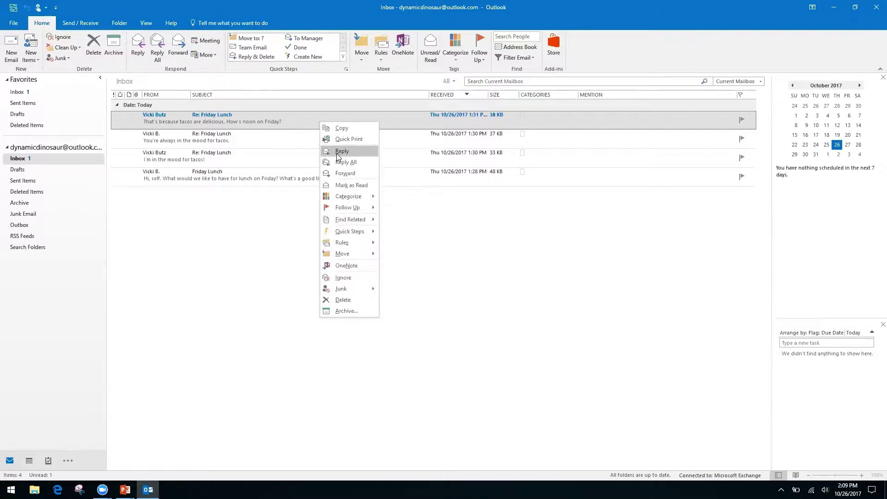
right_click(422, 225)
left_click(339, 203)
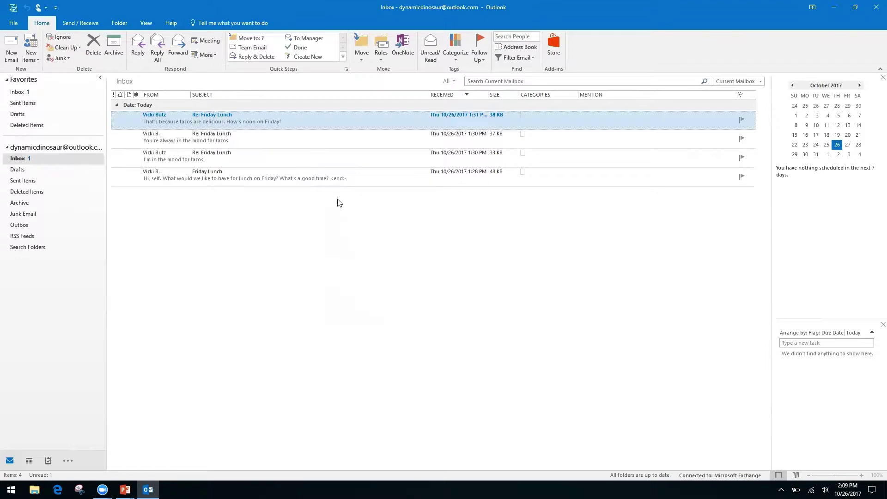
right_click(317, 115)
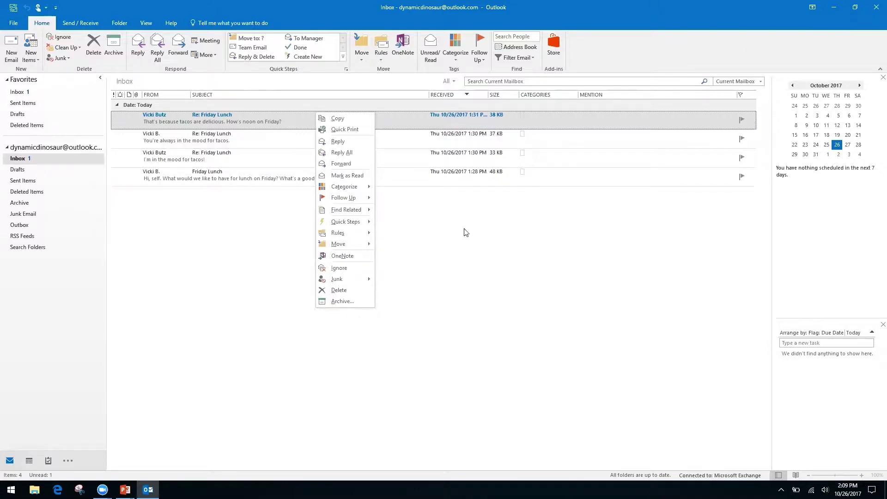
left_click(454, 244)
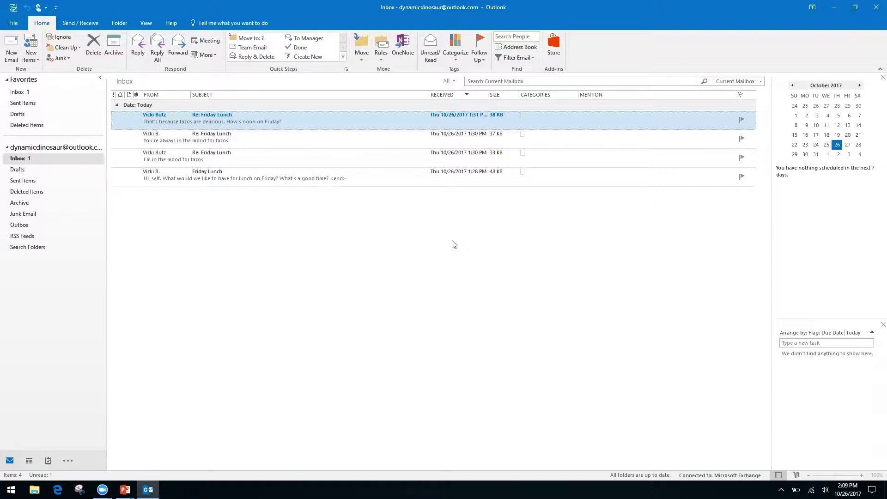
Step: Advance the PowerPoint slide show to the Productivity & Calendars slide, then return to the Outlook Inbox
key("alt+Tab")
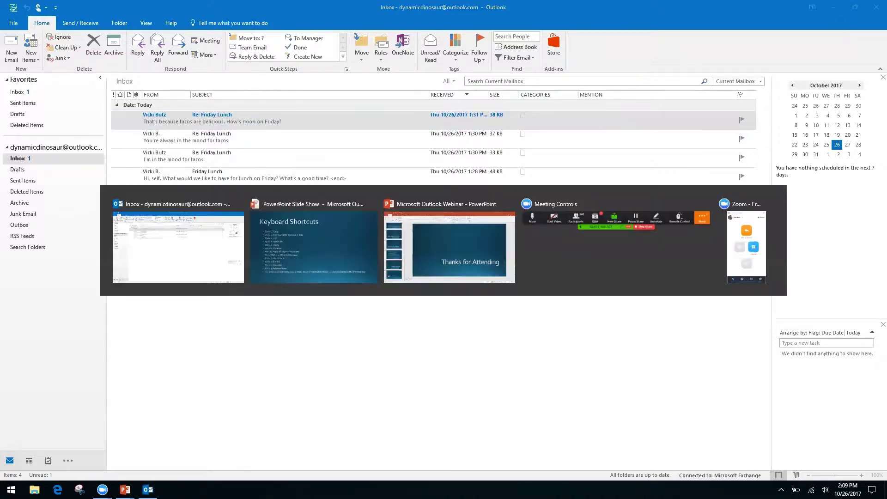
key("Right")
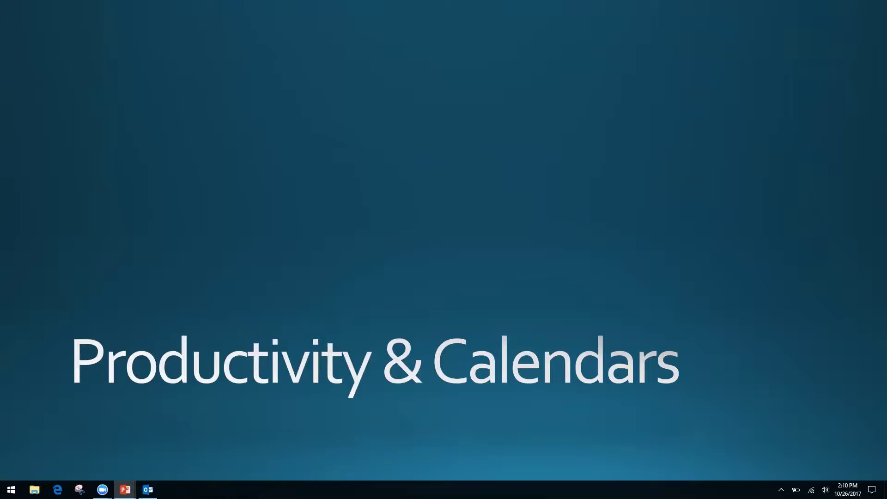
key("alt+Tab")
key("alt+Tab")
key("alt+shift+Tab")
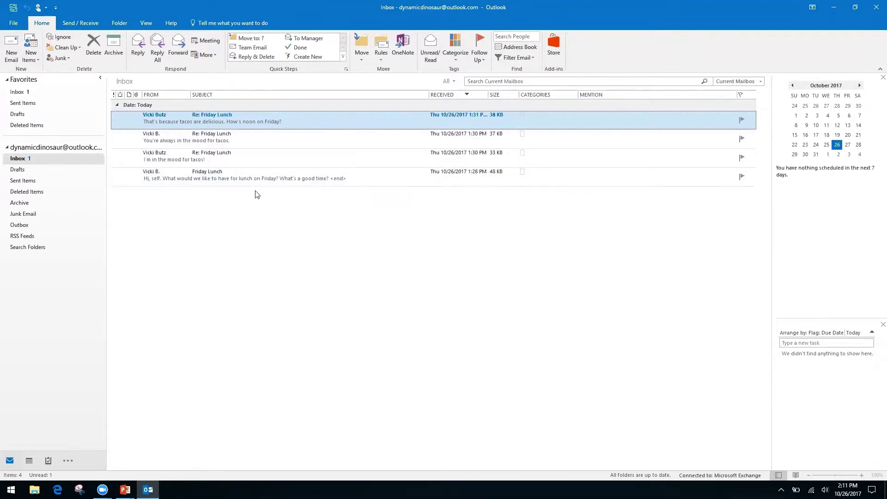
Step: Tick Show as Conversations on the View tab for the Inbox
left_click(143, 22)
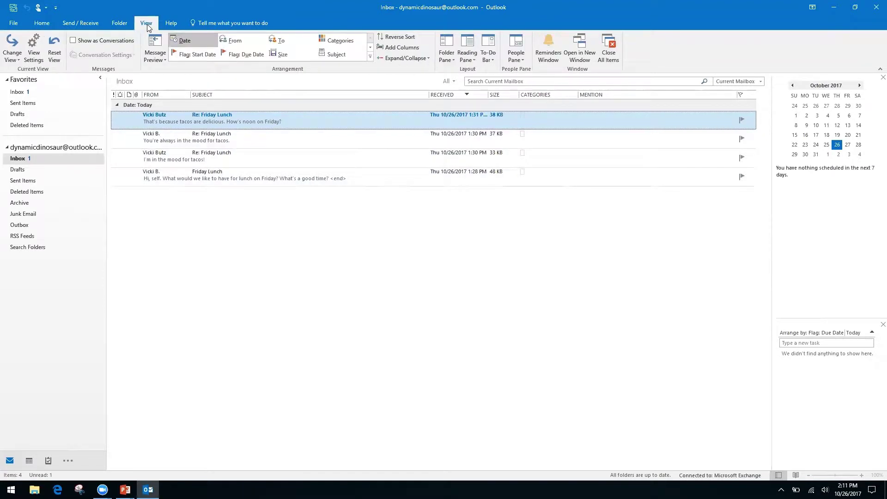
left_click(73, 41)
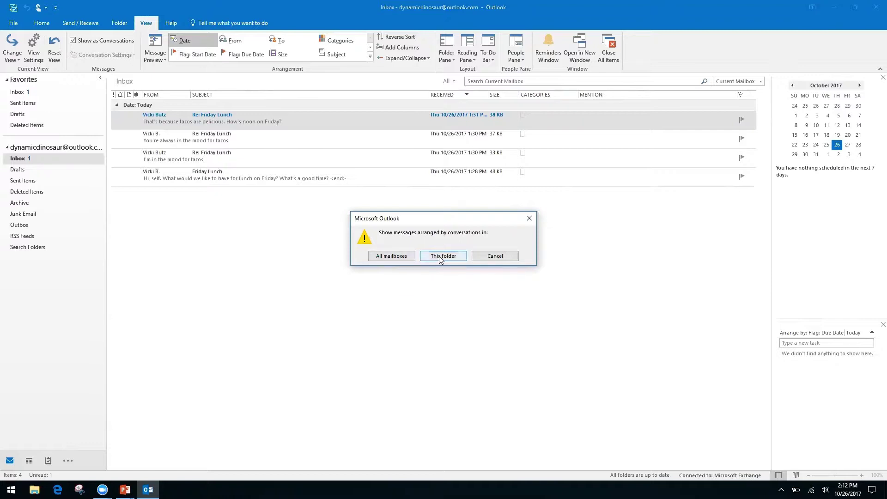
Step: Apply conversation view to all mailboxes, close the open reply, and expand the Friday Lunch conversation
left_click(392, 257)
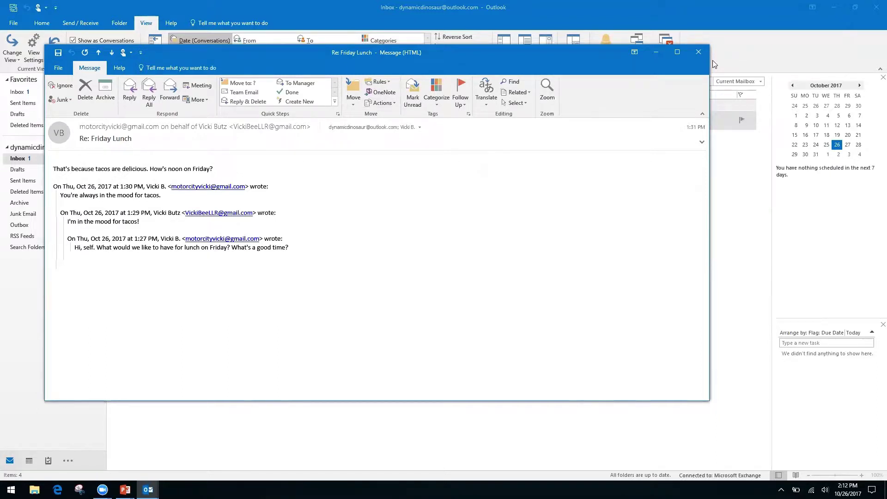
left_click(698, 52)
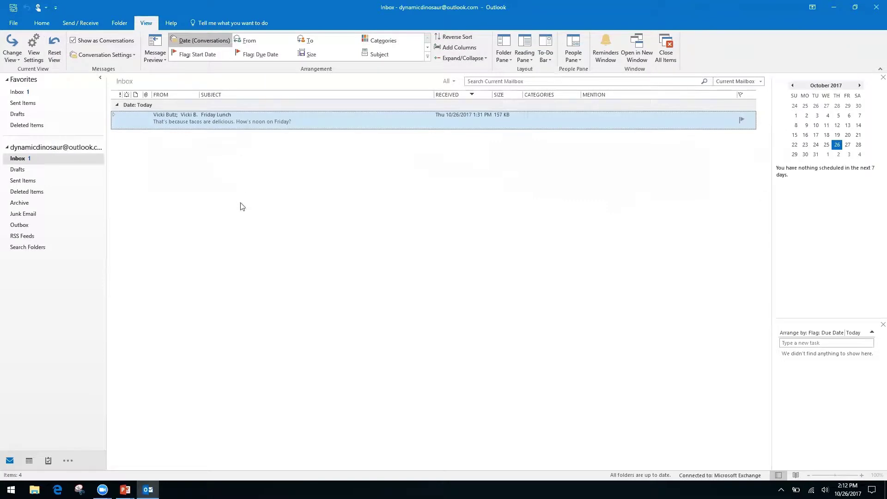
left_click(113, 116)
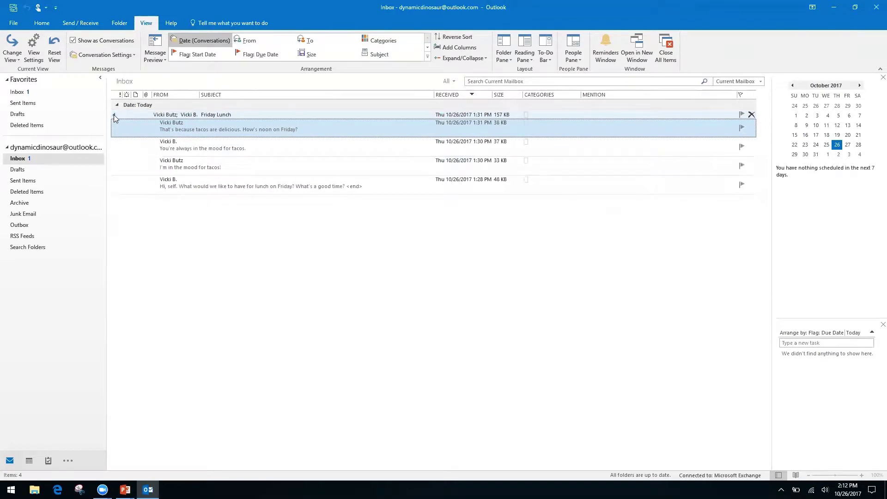
left_click(113, 114)
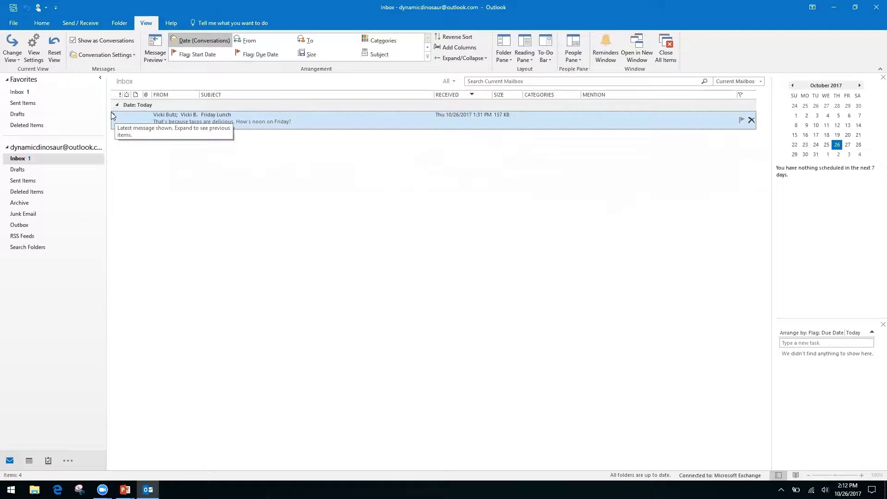
left_click(114, 115)
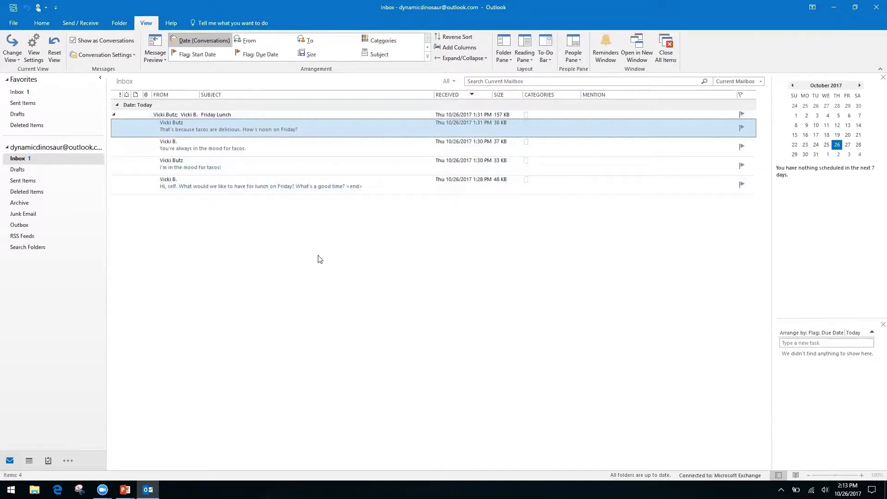
Step: Open the original Friday Lunch message and reveal its suggested 12:00–12:30 PM October 27 meeting
double_click(293, 185)
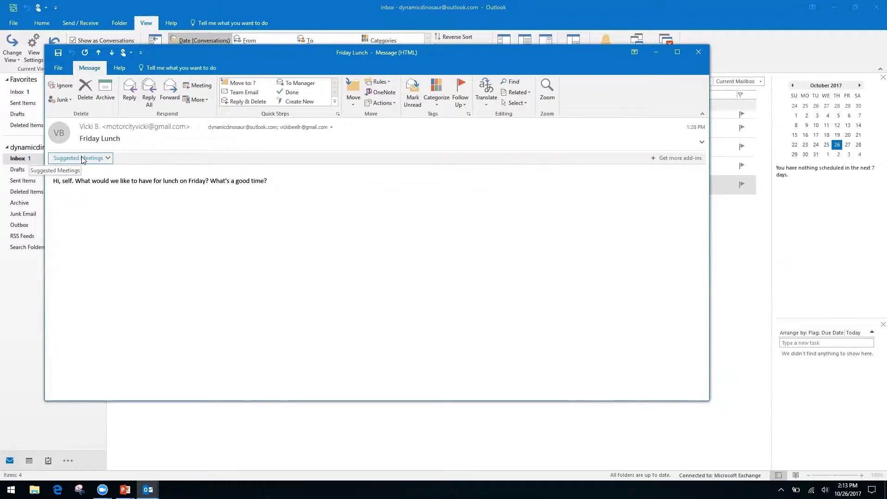
left_click(108, 158)
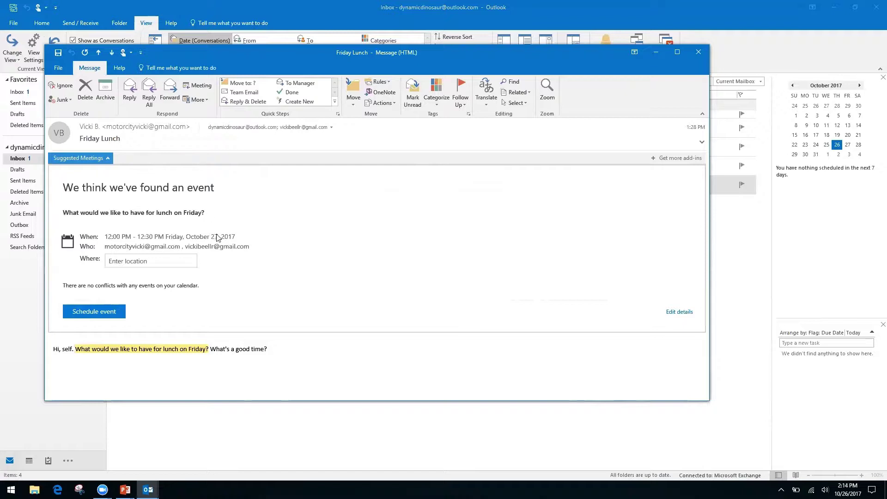
Step: Set the lunch location to Ihop for 12:00–12:30 PM Friday, October 27, then close the message
left_click(149, 261)
type("Ihop")
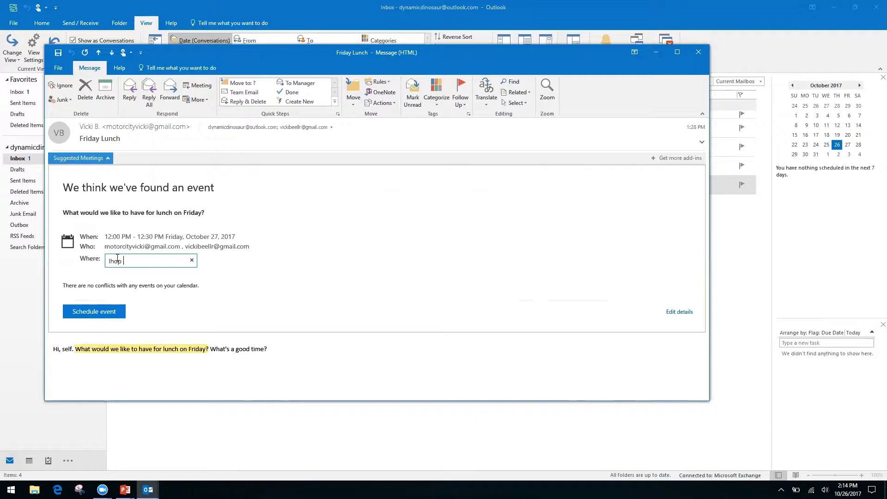
key("Return")
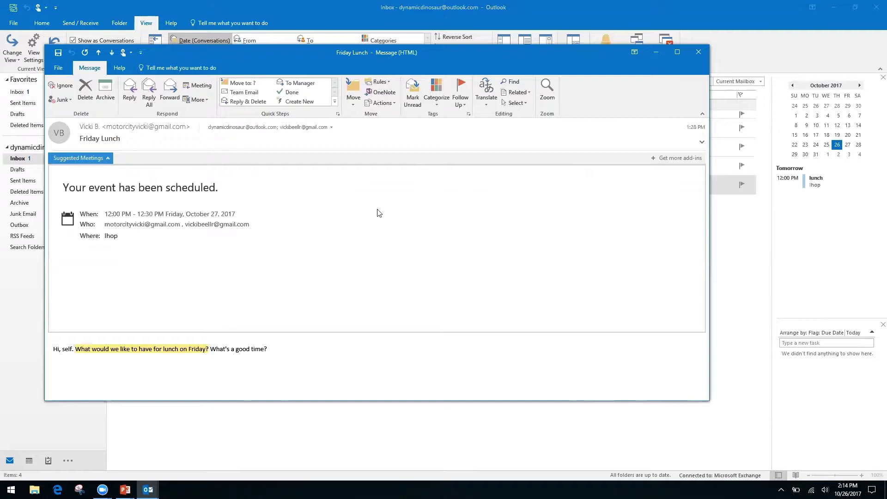
left_click(699, 52)
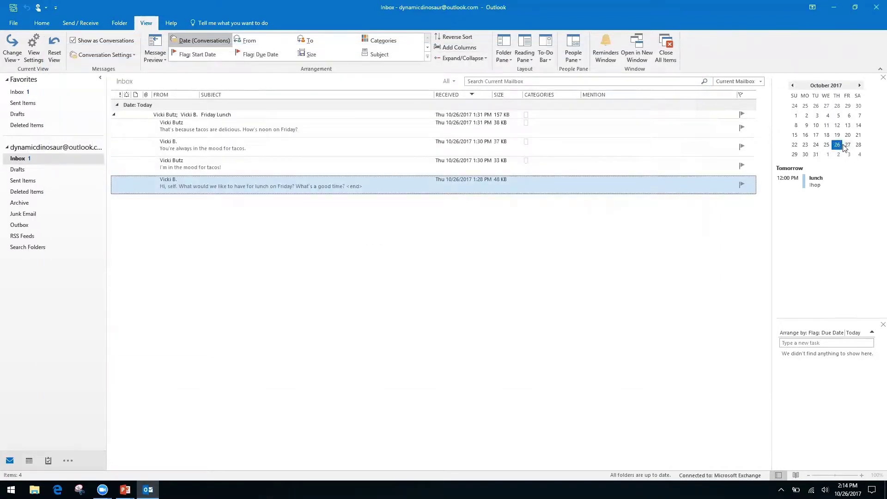
Step: View Friday, October 27 in Month view to check the 12:00pm lunch, then return to PowerPoint
double_click(848, 146)
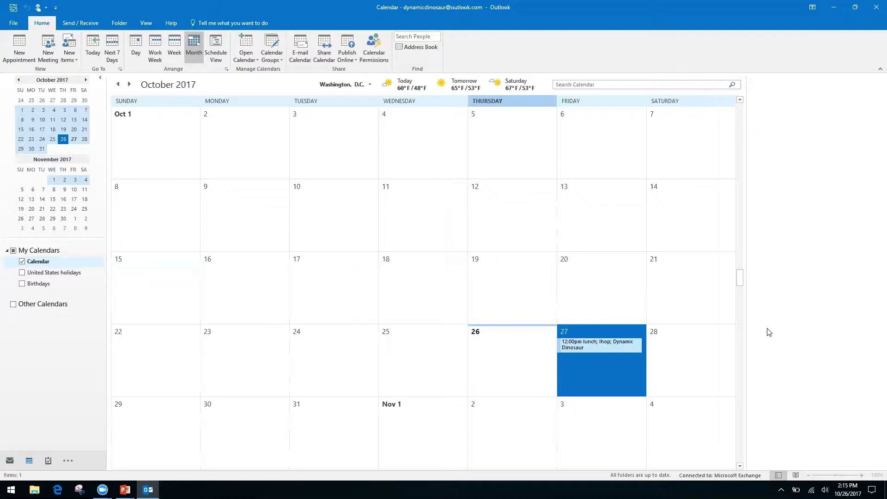
key("alt+Tab")
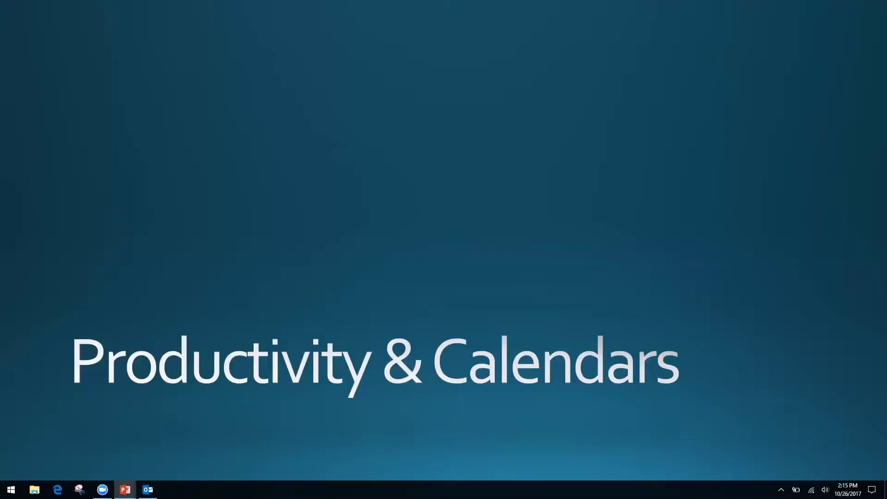
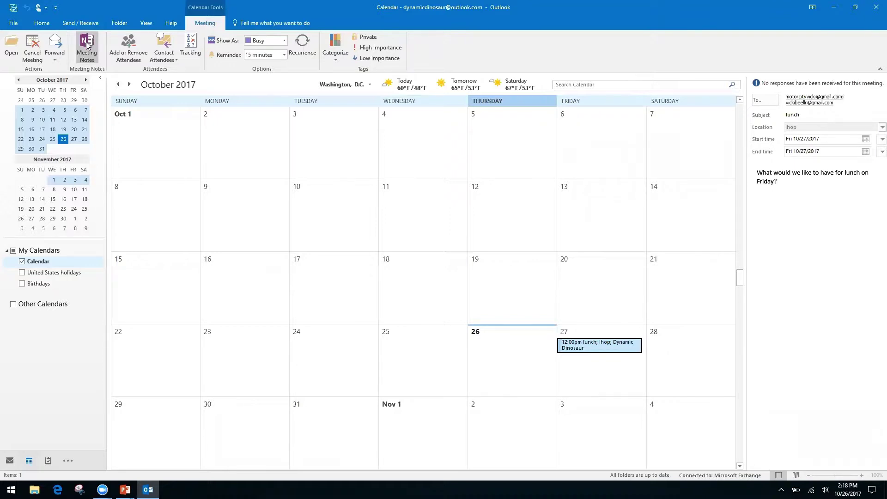
Step: Send the lunch meeting's details to a private OneNote page in the Quick Notes section
left_click(86, 44)
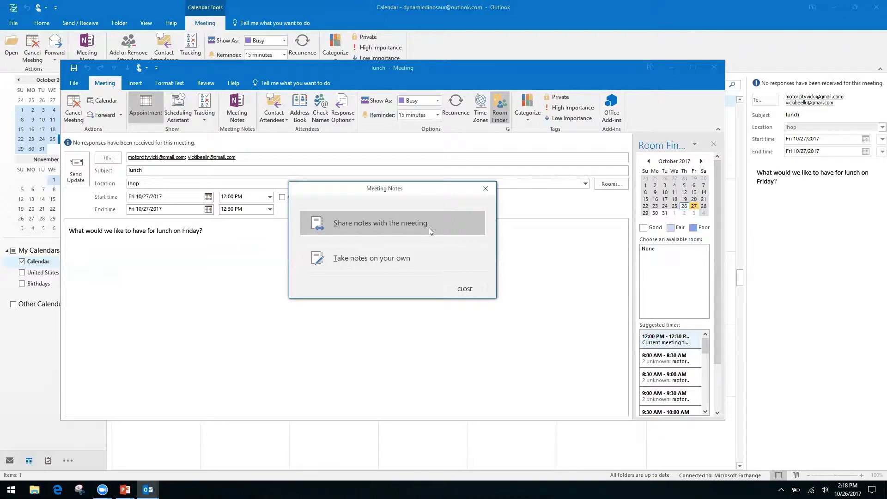
left_click(366, 259)
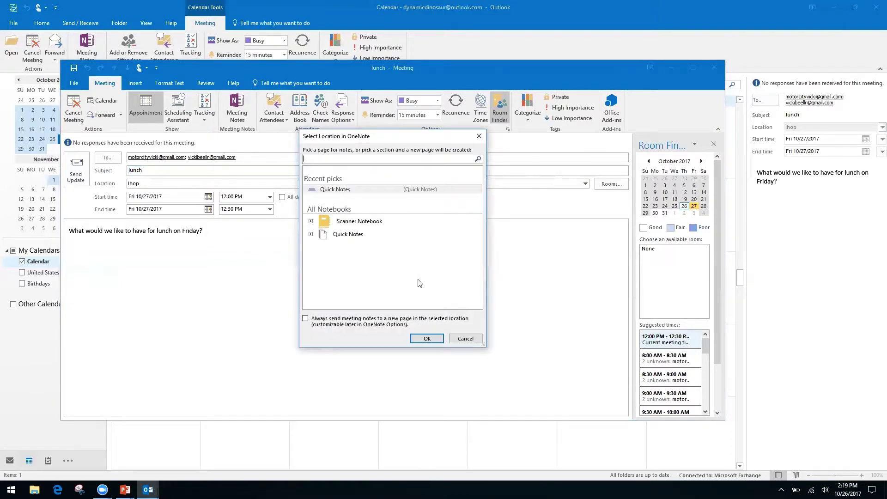
left_click(351, 238)
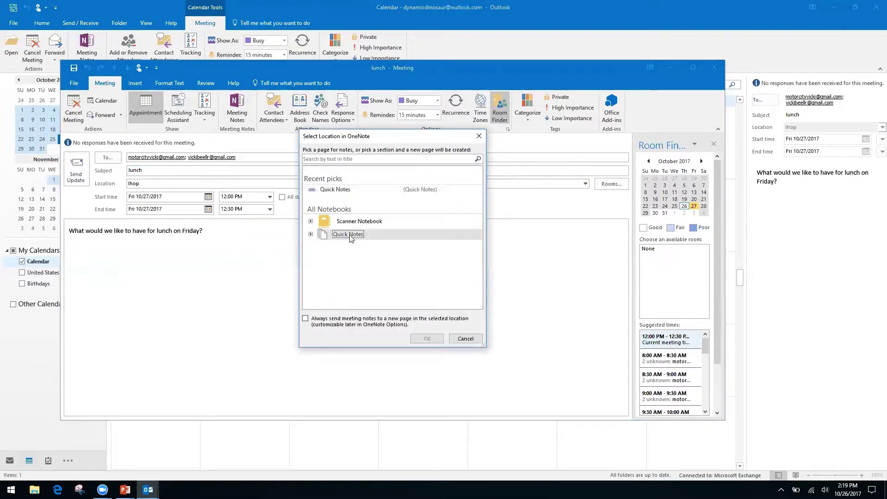
left_click(311, 235)
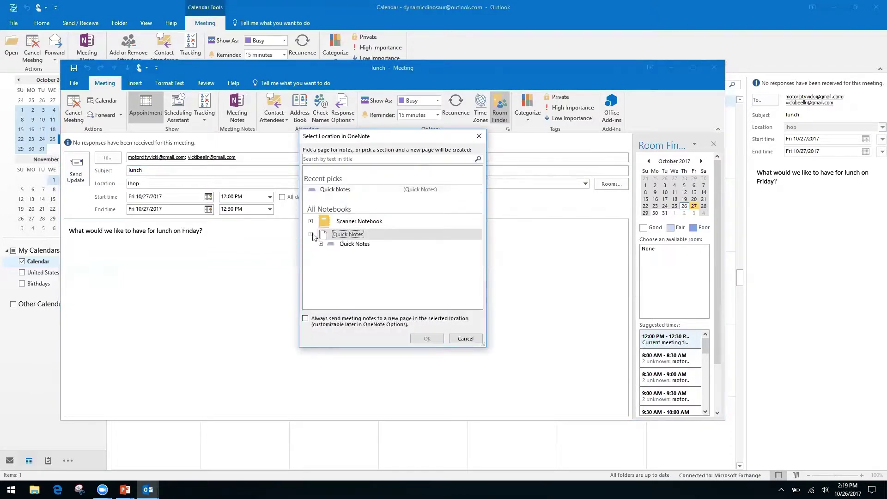
left_click(356, 245)
left_click(425, 340)
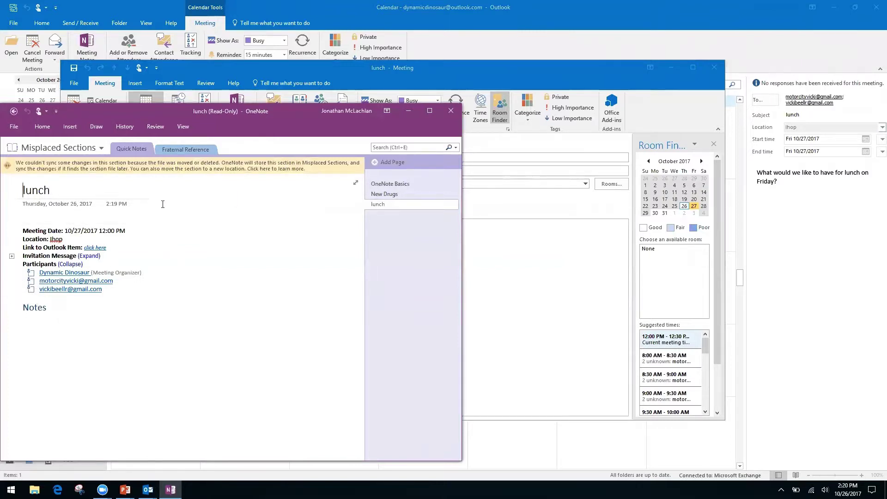
left_click(43, 215)
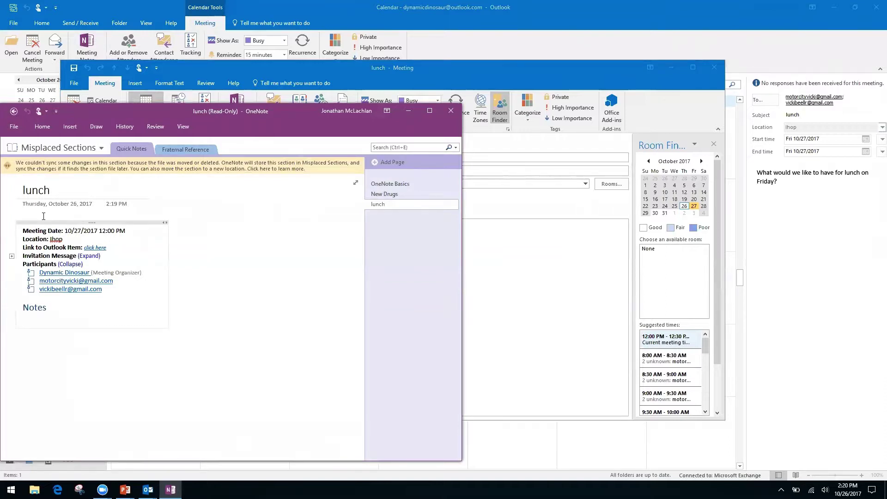
right_click(71, 357)
key("Escape")
left_click(60, 307)
right_click(61, 308)
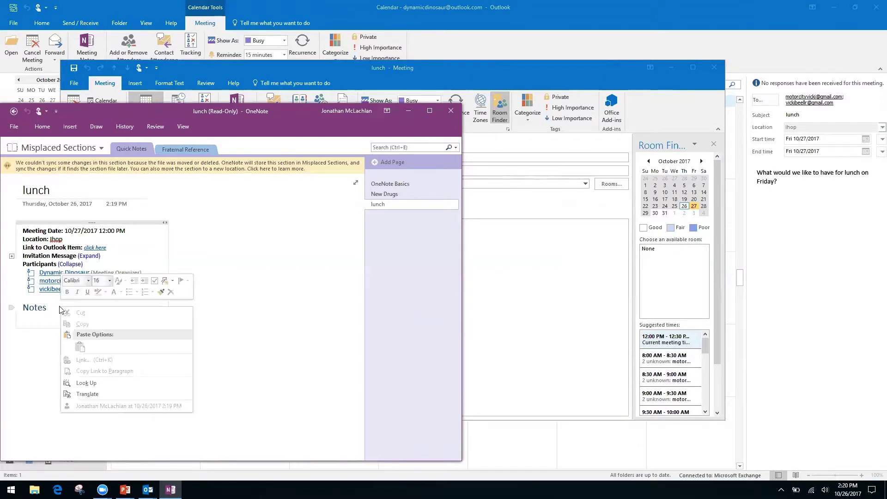
left_click(253, 325)
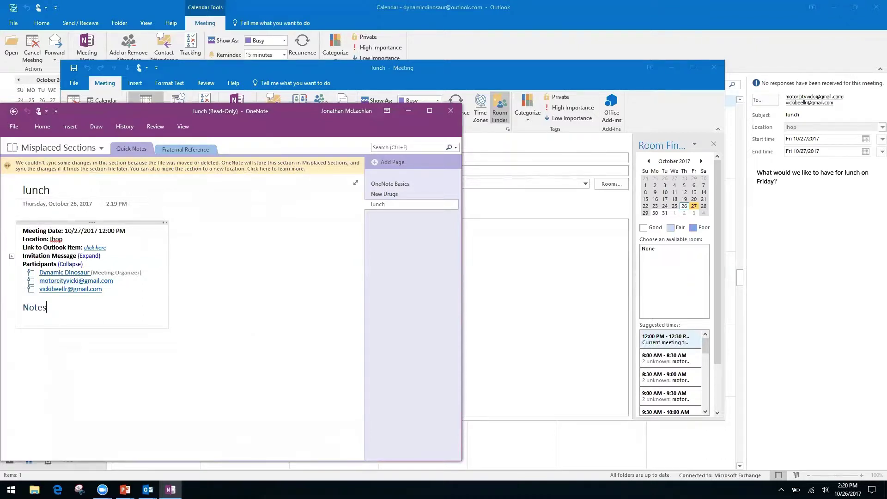
left_click(93, 372)
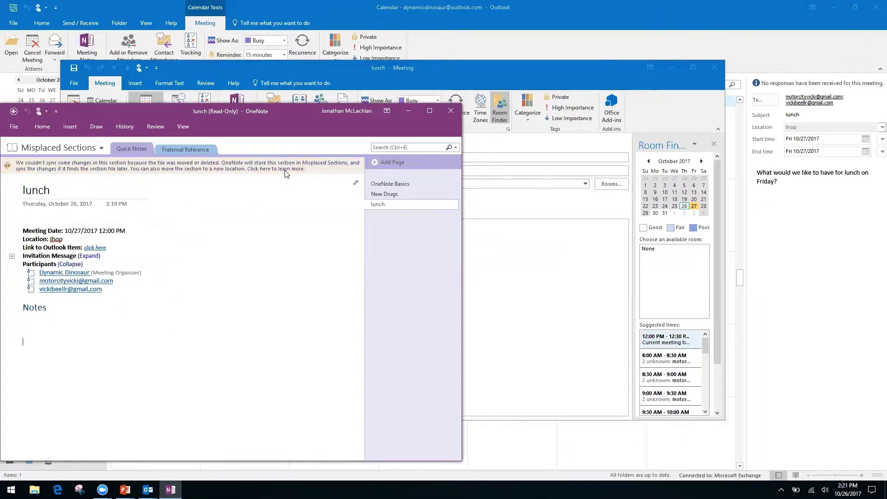
Step: Close the read-only lunch page in OneNote and the lunch meeting window
left_click(13, 112)
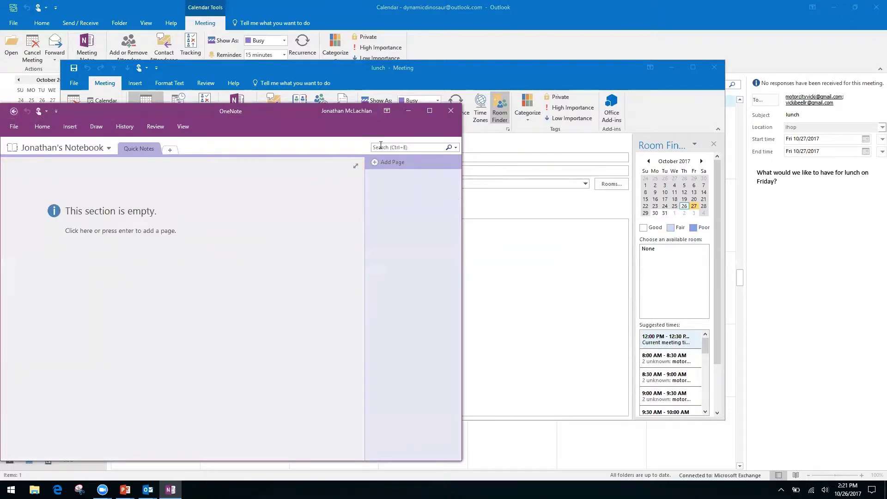
left_click(451, 110)
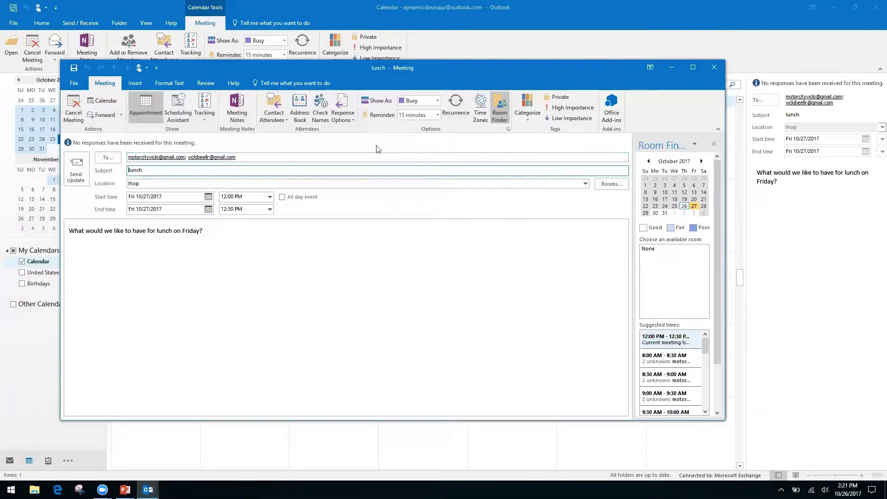
left_click(715, 69)
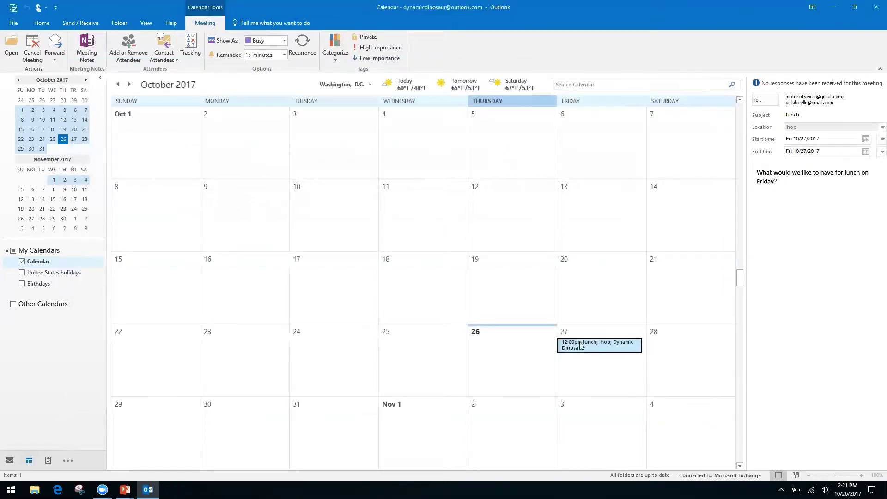
Step: Reopen the lunch meeting, take private notes in the personal notebook's Quick Notes, then close both windows
double_click(578, 345)
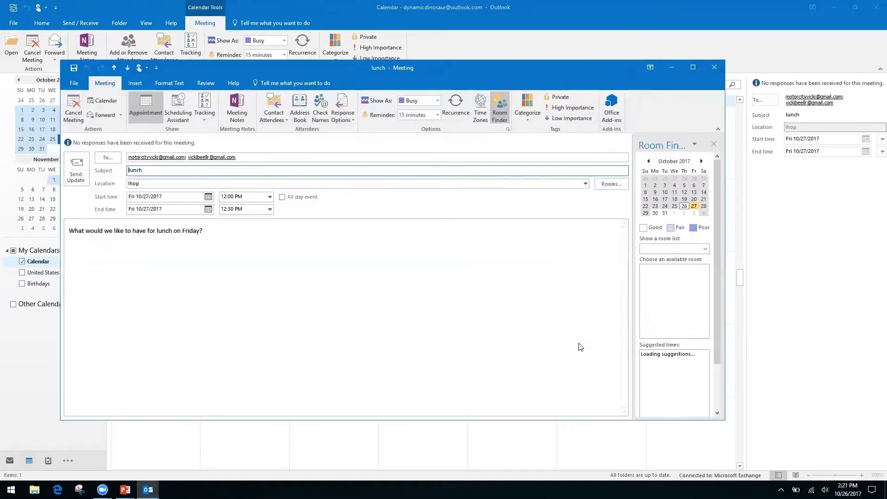
left_click(237, 108)
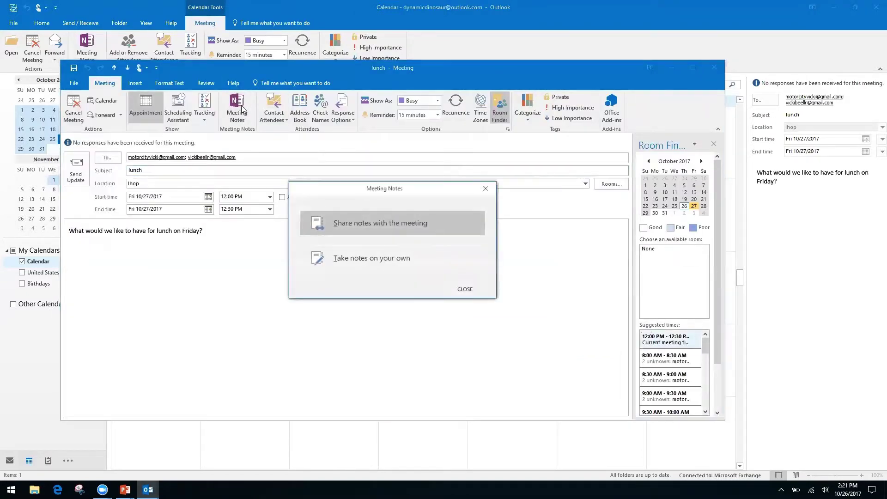
left_click(397, 257)
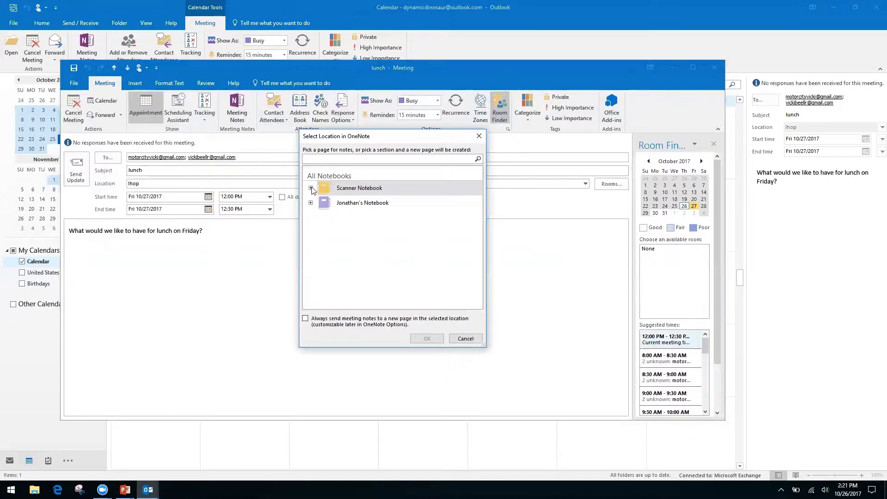
left_click(311, 188)
left_click(310, 187)
left_click(310, 202)
left_click(352, 216)
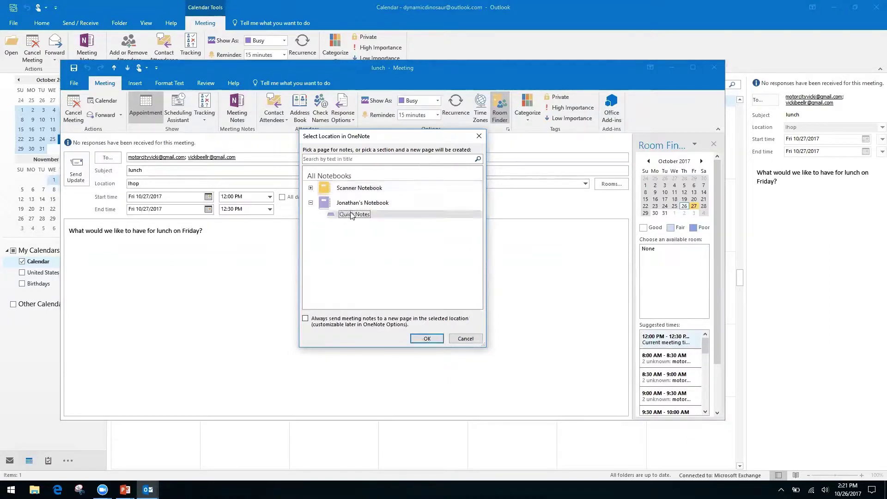
left_click(427, 339)
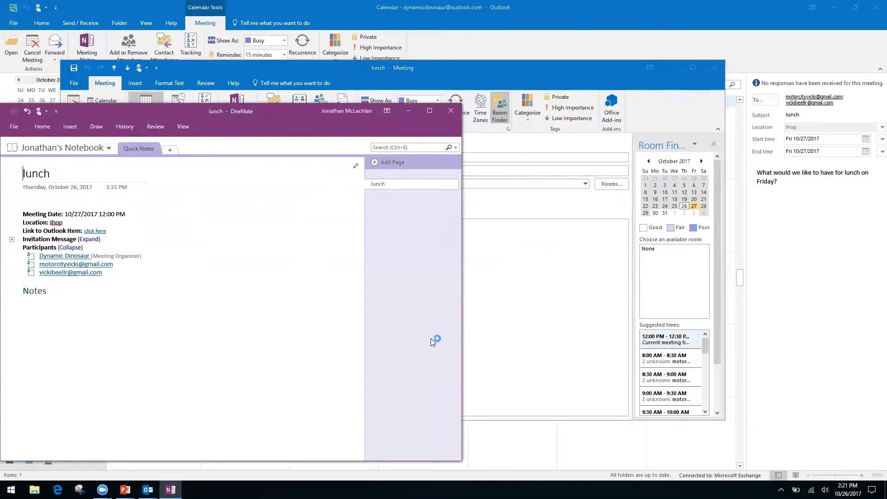
left_click(452, 111)
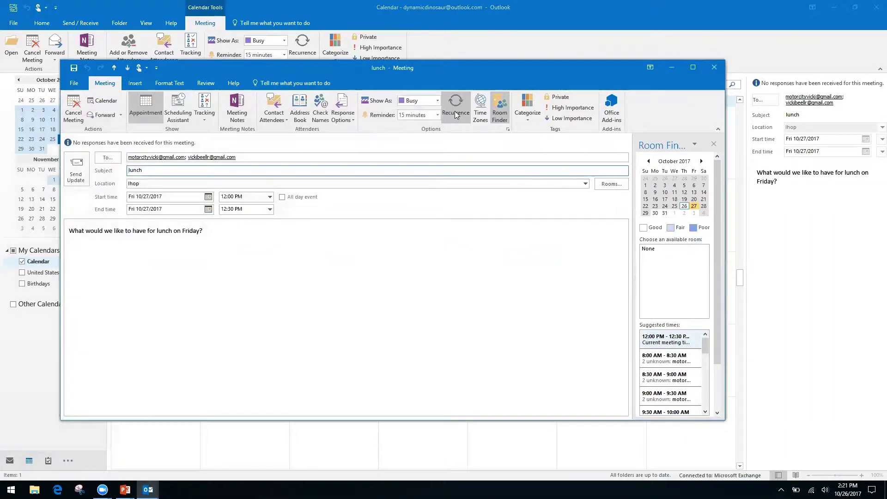
left_click(715, 67)
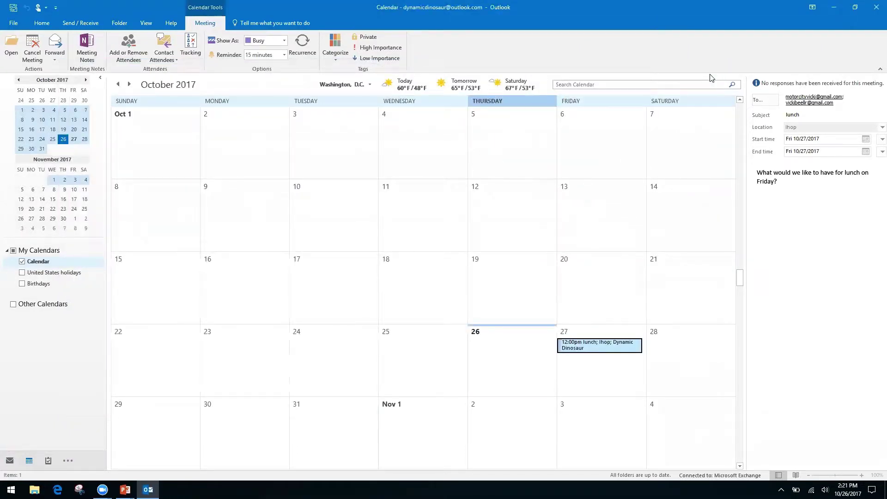
Step: Advance PowerPoint to the 'Quicksteps, Rules, and Search Folders' slide, then return to Outlook
key("alt+Tab")
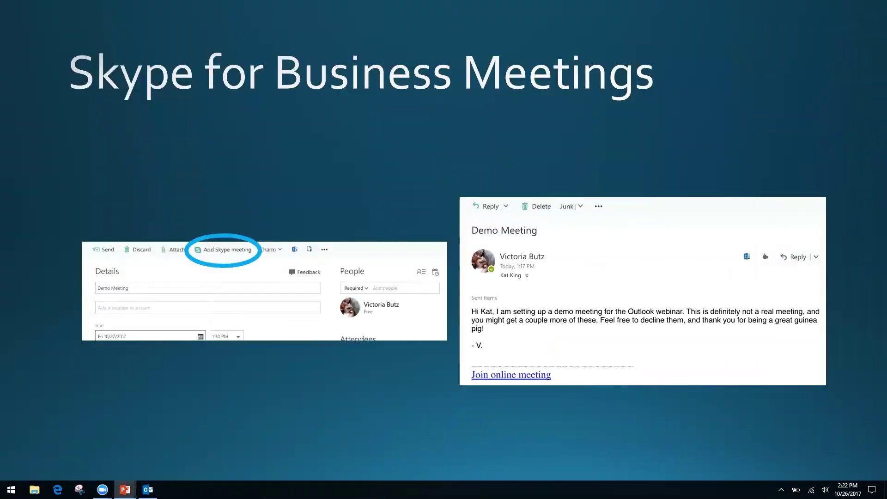
key("Right")
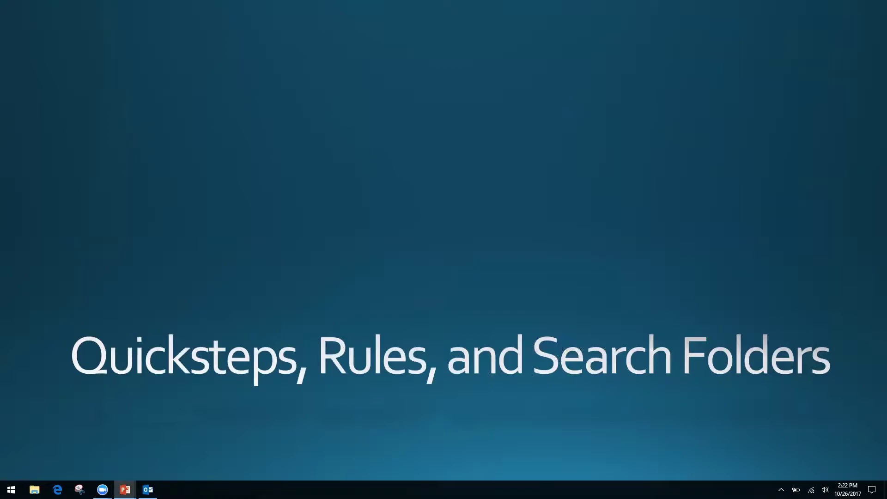
key("alt+Tab")
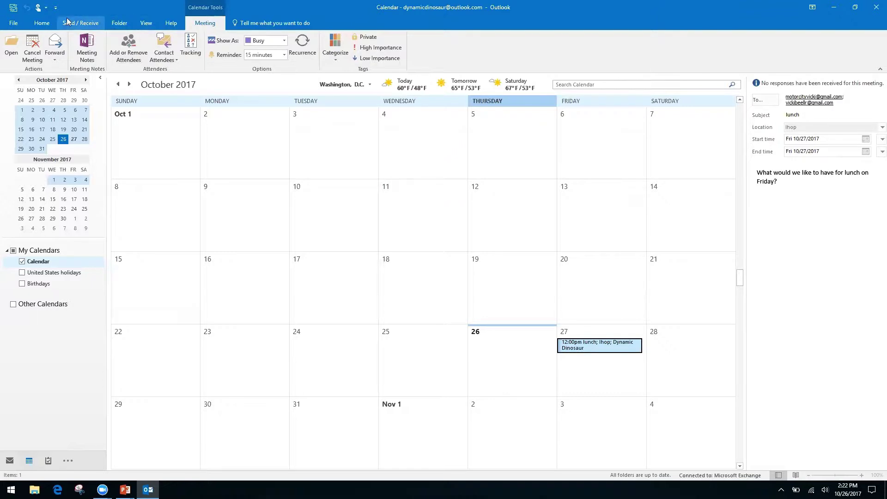
Step: Open a new calendar sharing invitation with Share Calendar on the Home tab
left_click(41, 23)
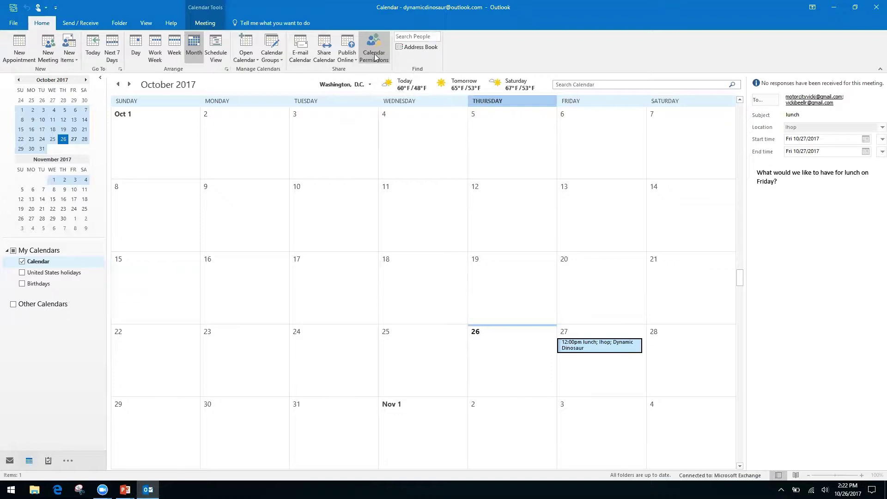
right_click(318, 56)
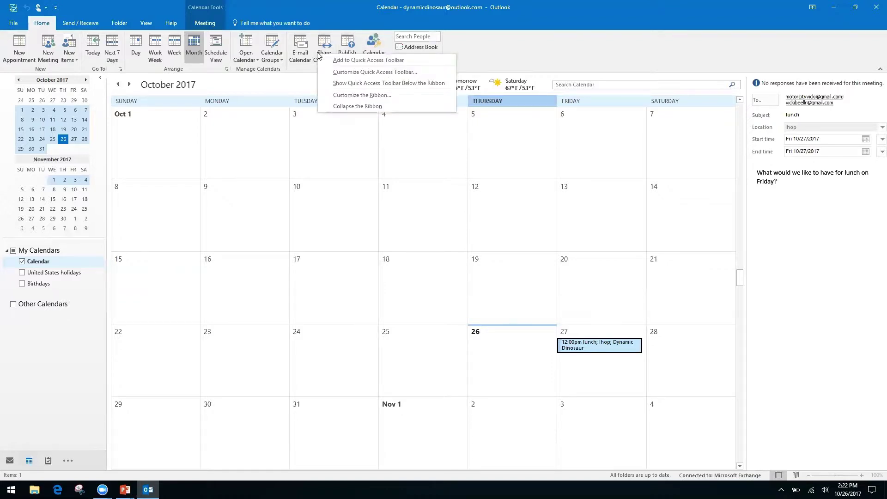
left_click(325, 43)
left_click(326, 44)
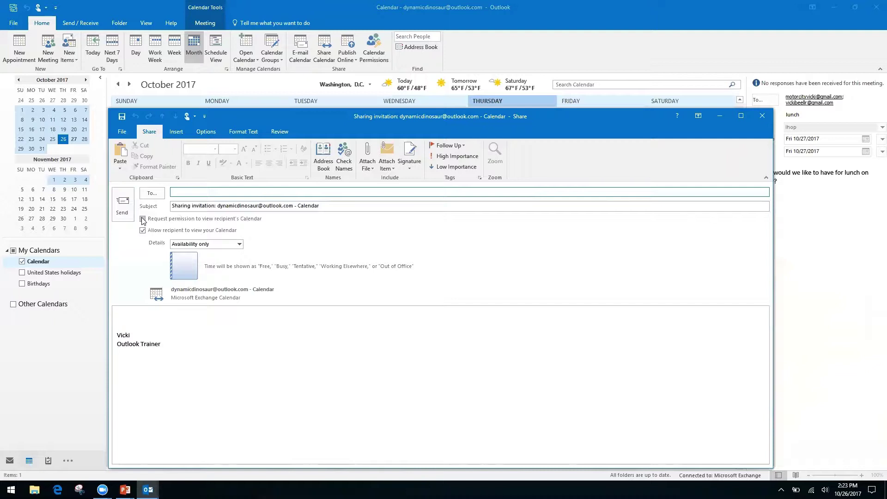
Step: Toggle the request to view the recipient's calendar on, off, and on again
left_click(143, 220)
left_click(143, 220)
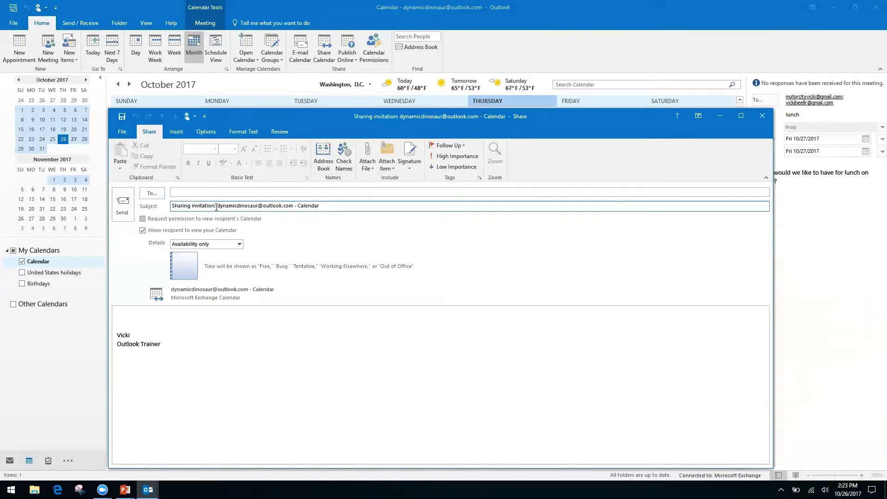
left_click(143, 220)
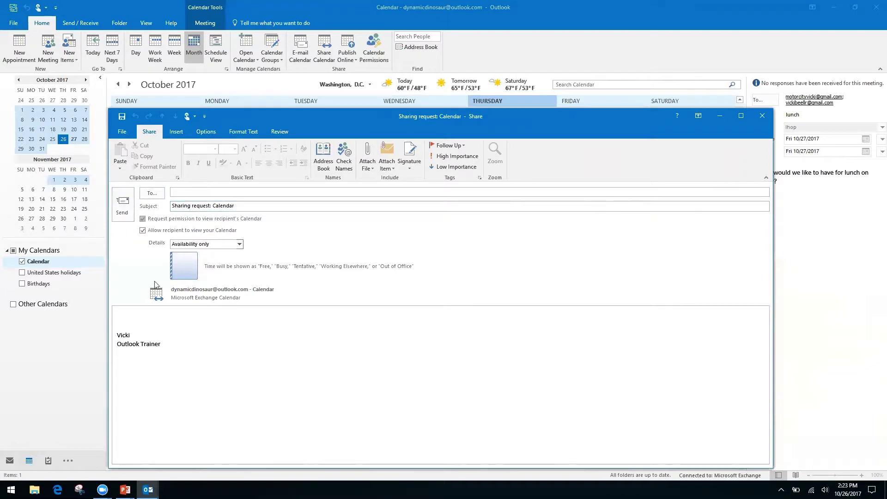
left_click(129, 316)
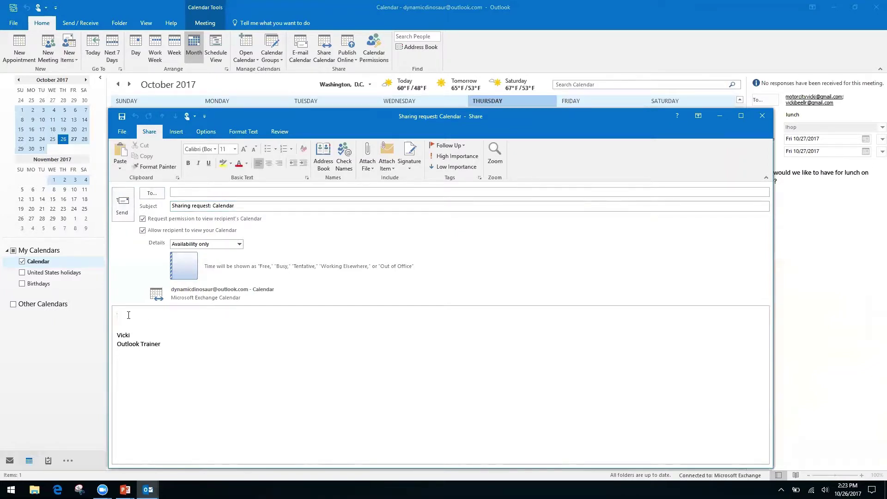
Step: Keep 'Availability only' as the shared detail, then discard the invitation without saving
left_click(240, 245)
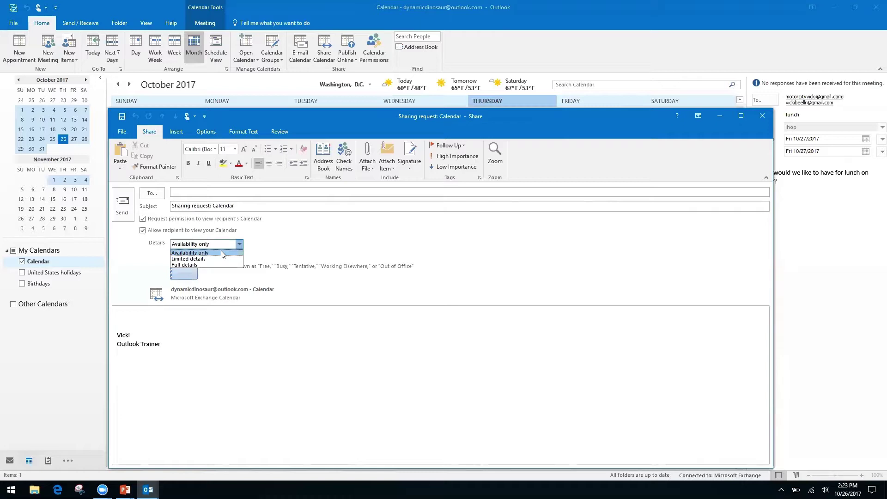
left_click(221, 253)
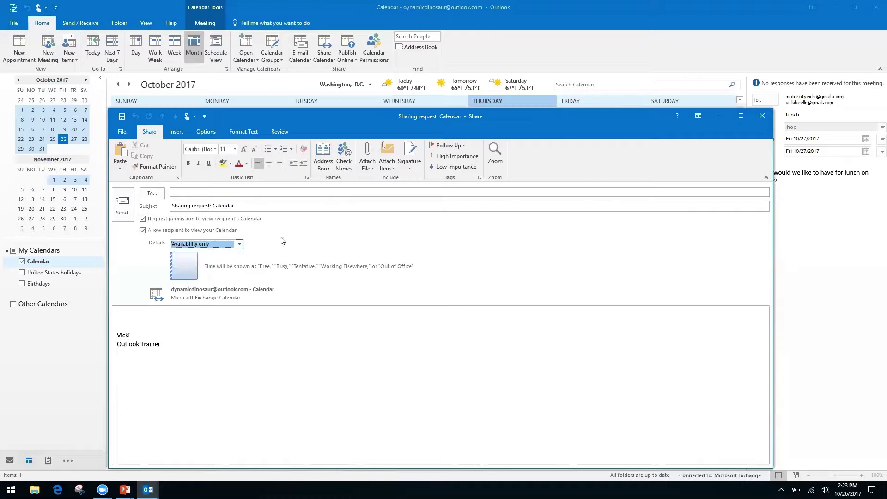
left_click(143, 231)
left_click(762, 116)
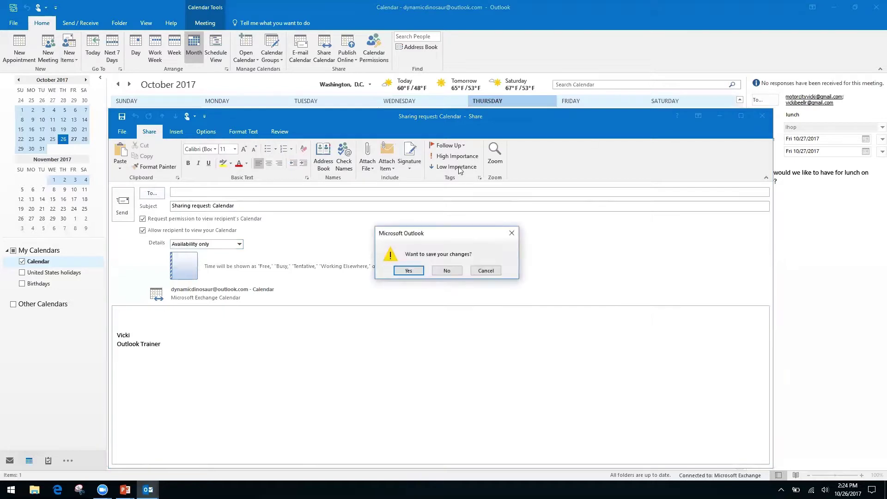
left_click(449, 272)
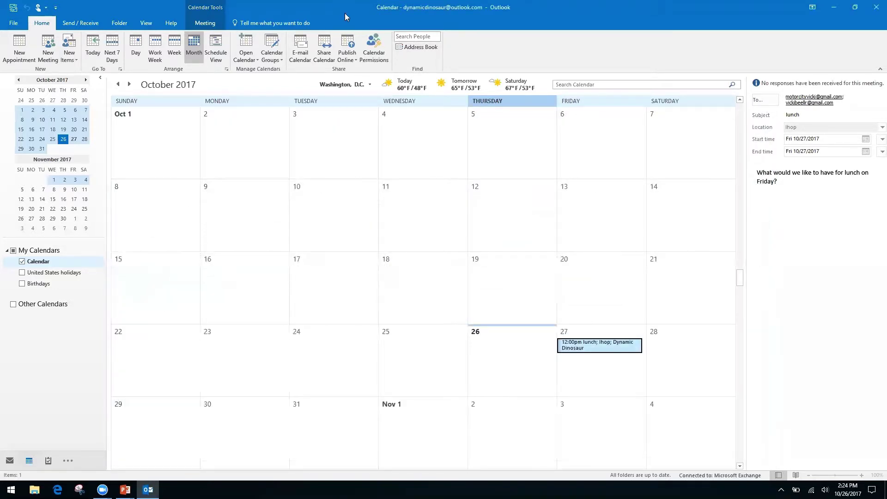
Step: Open Calendar Permissions, showing Default at Free/Busy time and Anonymous at None
left_click(375, 42)
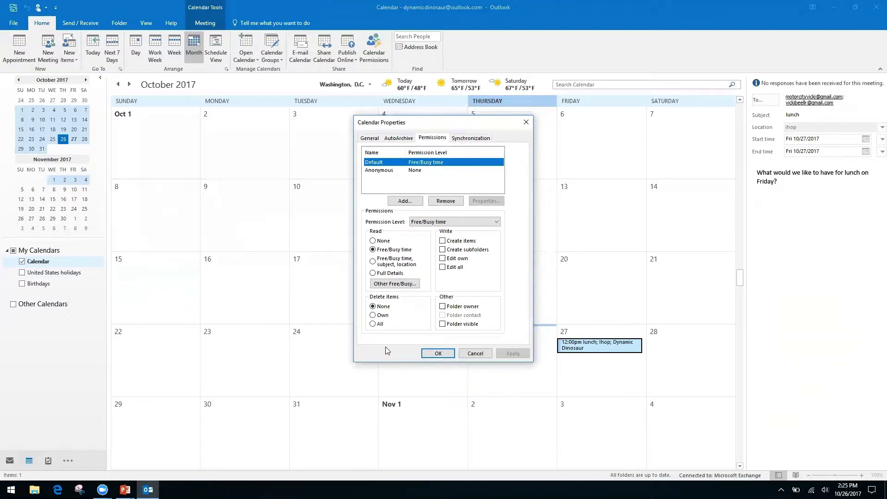
Step: Close the Calendar Properties dialog without changing any permissions
left_click(526, 122)
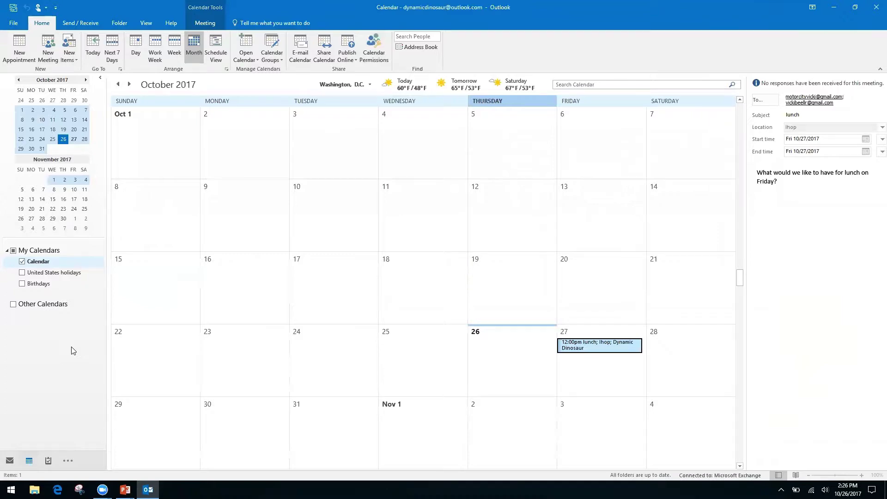
key("alt+Tab")
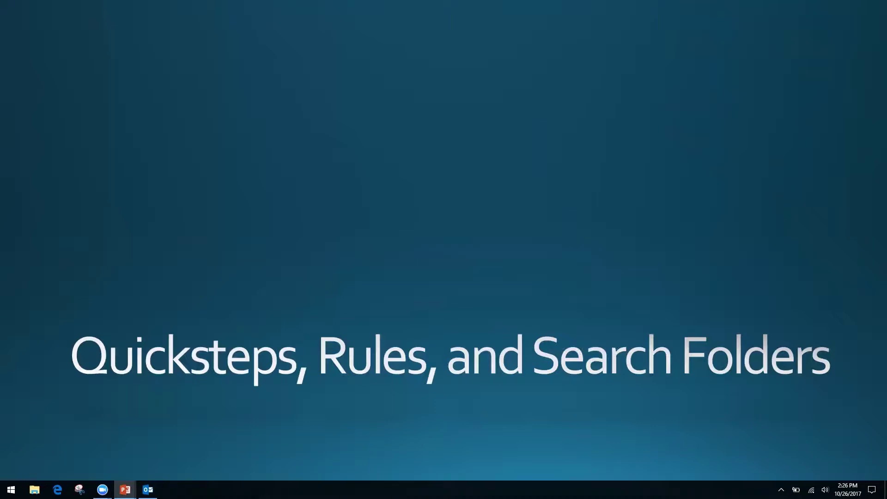
key("alt+Tab")
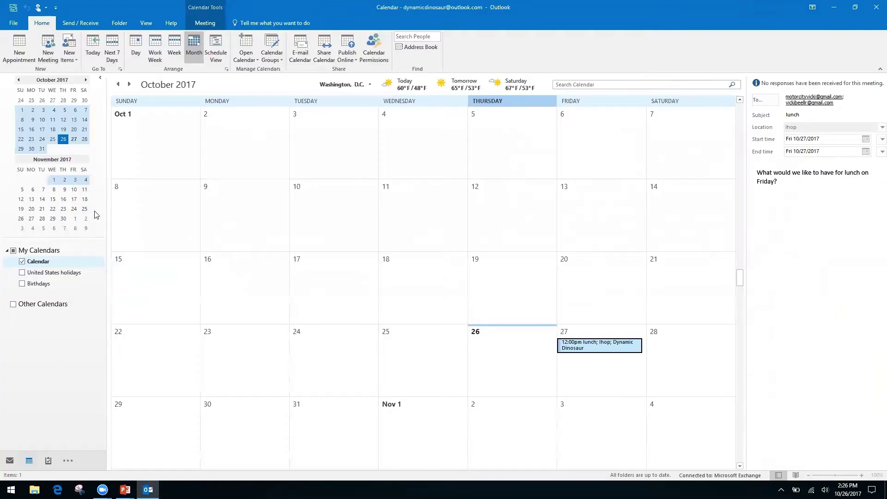
Step: Switch to the Inbox with Ctrl+1 to show the Friday Lunch conversation
key("ctrl+1")
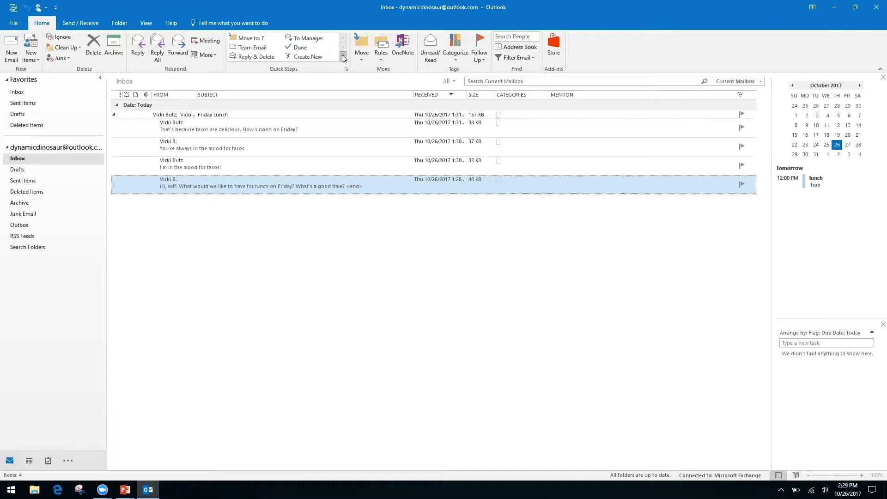
Step: Expand the Quick Steps gallery and start a new Custom Quick Step
left_click(343, 57)
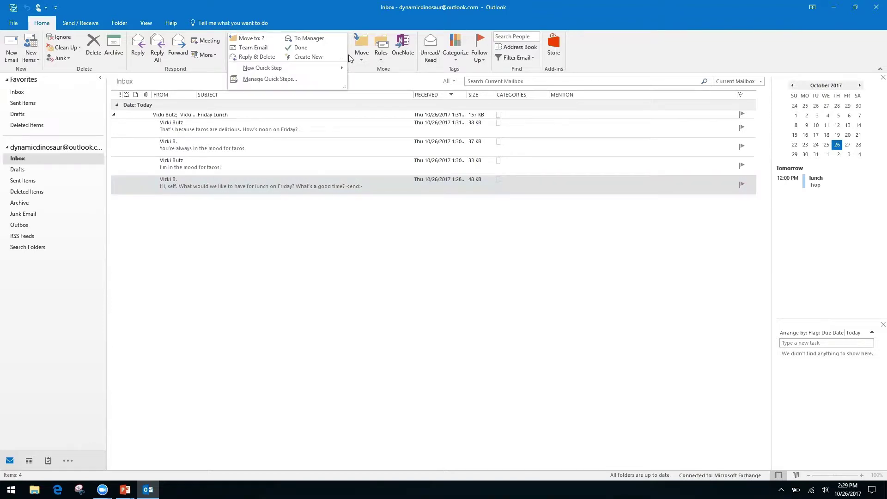
left_click(344, 59)
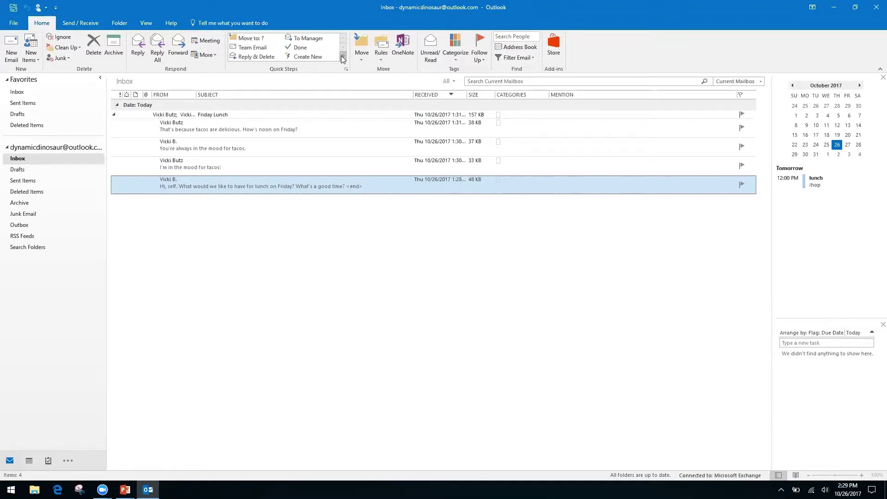
left_click(343, 58)
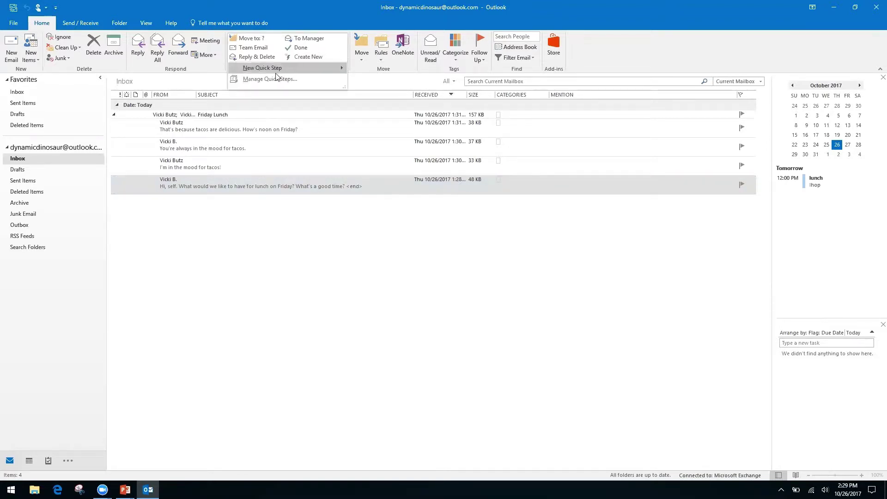
mouse_move(258, 68)
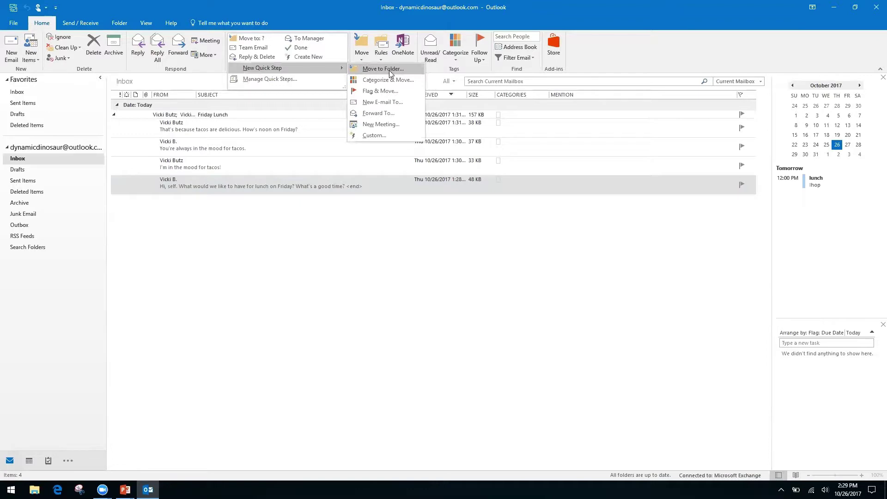
left_click(373, 134)
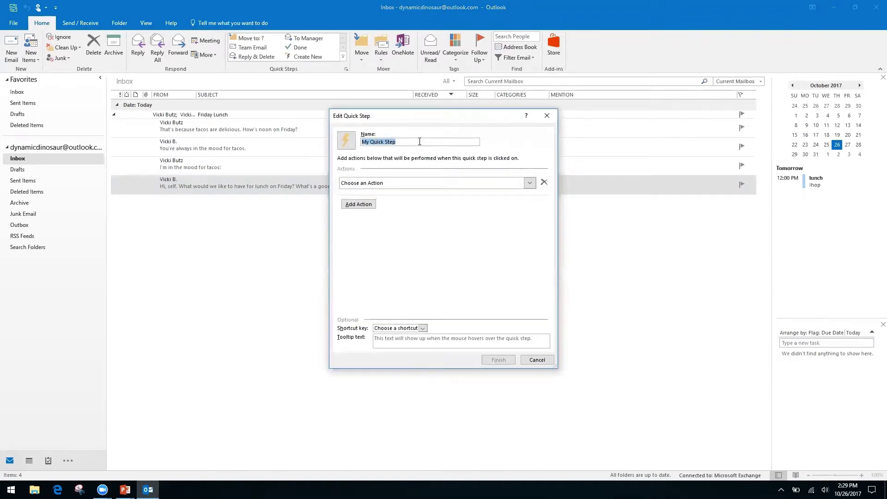
Step: Name the Quick Step 'Request', give it a Reply action, and show the reply options
type("Request")
left_click(530, 184)
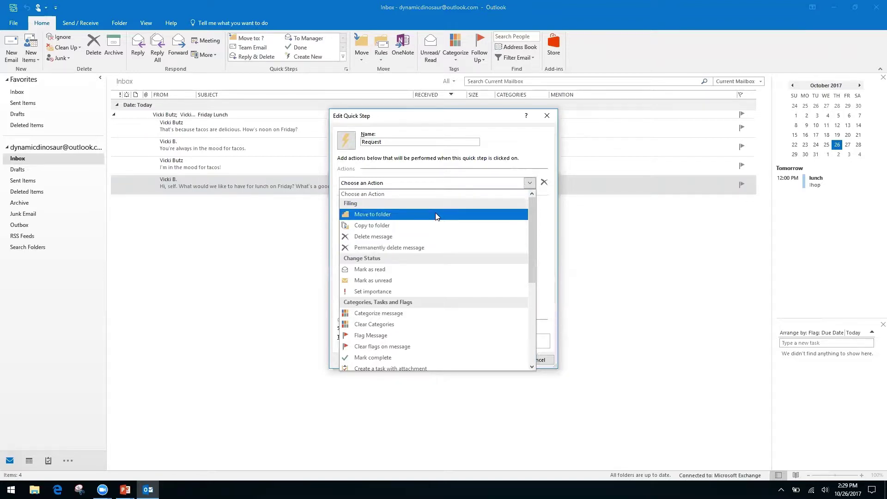
left_click_drag(531, 226, 530, 316)
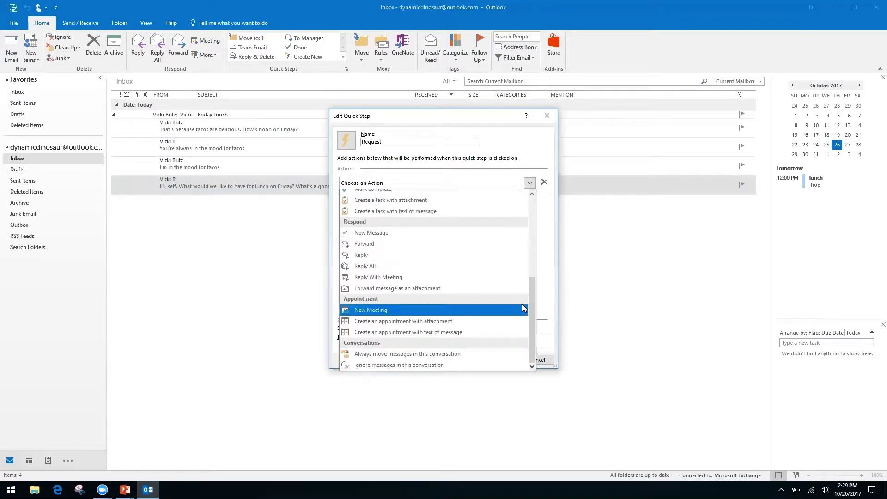
left_click(363, 255)
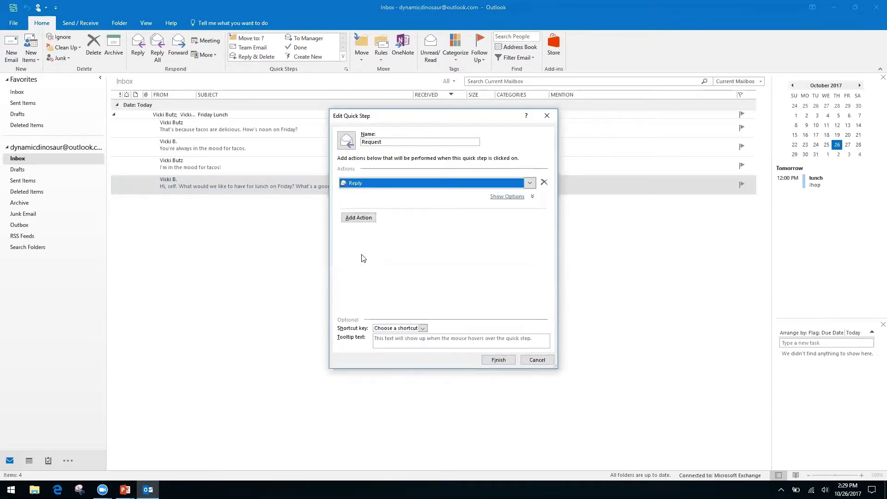
left_click(360, 220)
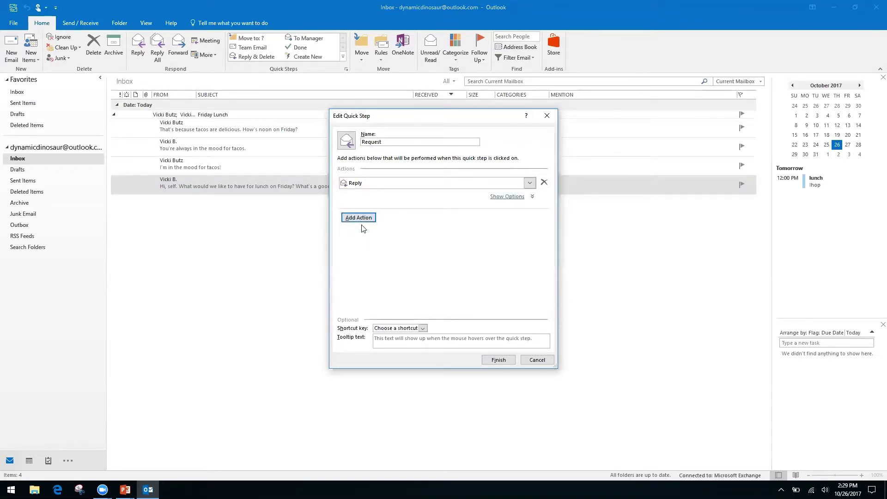
left_click(509, 197)
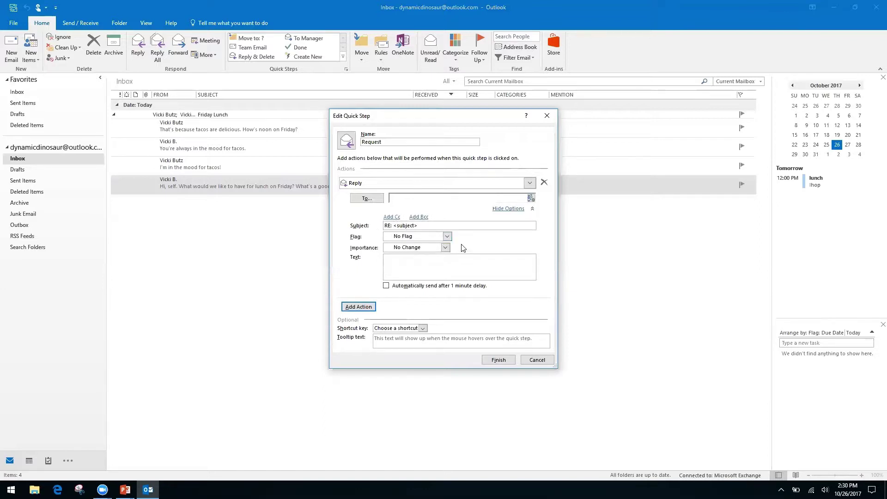
Step: Enter the reply text 'Hello, thank you for your request… being processed by our team.'
right_click(462, 262)
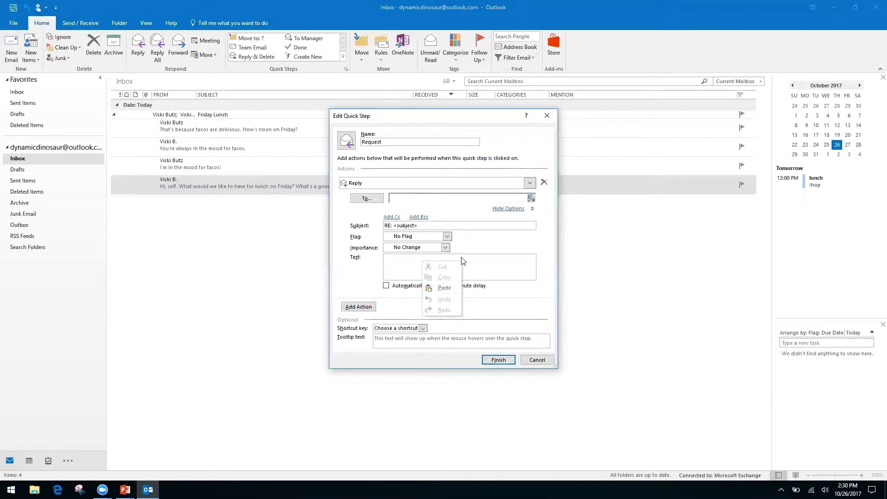
right_click(394, 266)
left_click(406, 257)
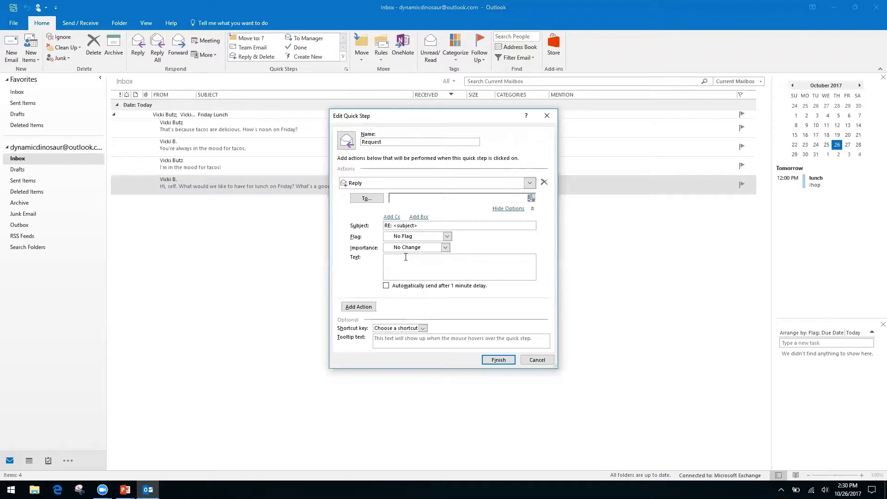
type("Hello, thank you for your request. We have receive it, and it is ")
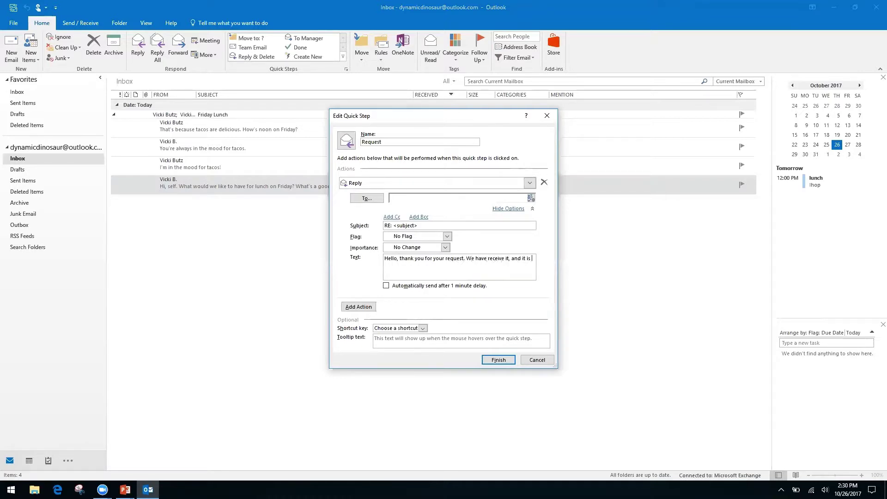
type("being processed by our team.")
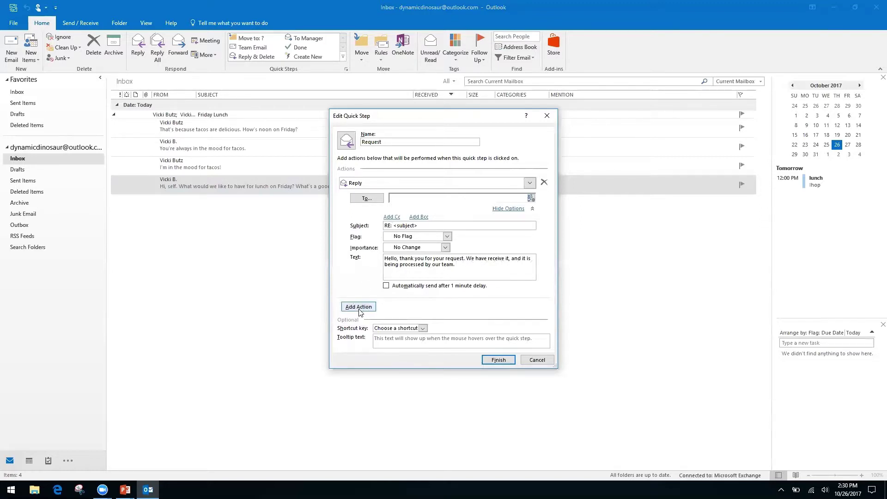
Step: Add a Cc line to the Request quick step's Reply action
left_click(392, 217)
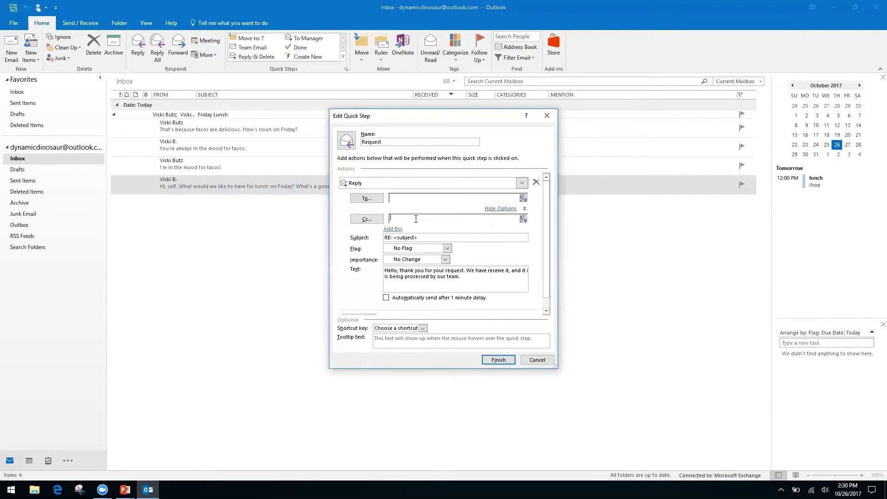
key("shift+F10")
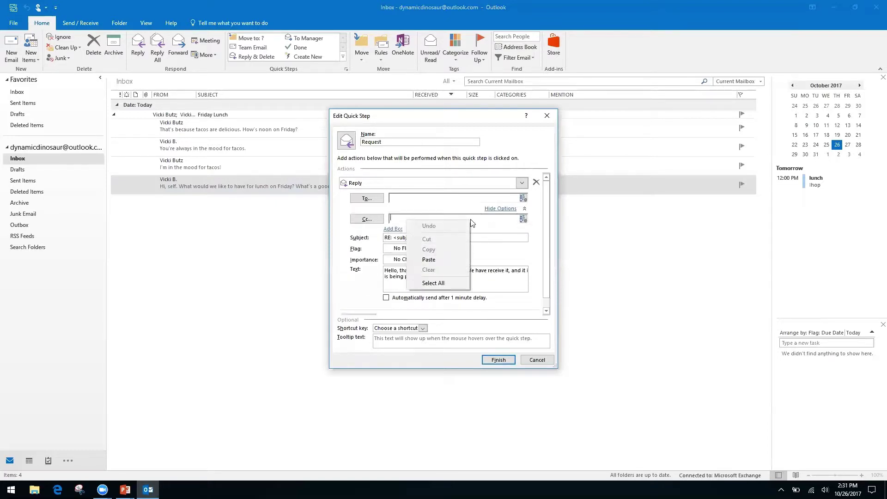
right_click(505, 218)
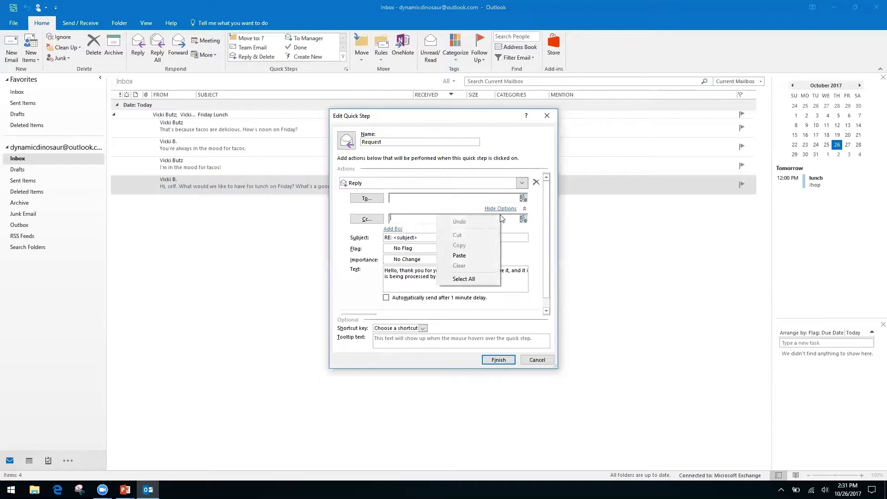
left_click(345, 249)
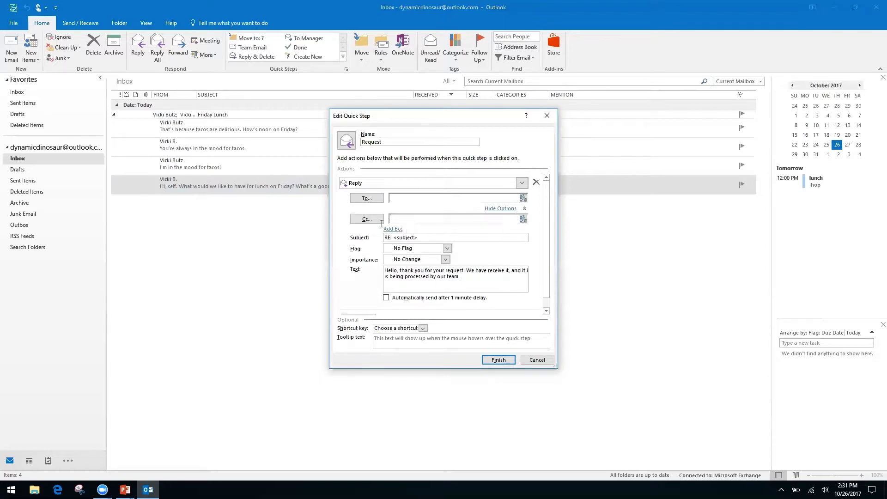
right_click(409, 220)
right_click(431, 221)
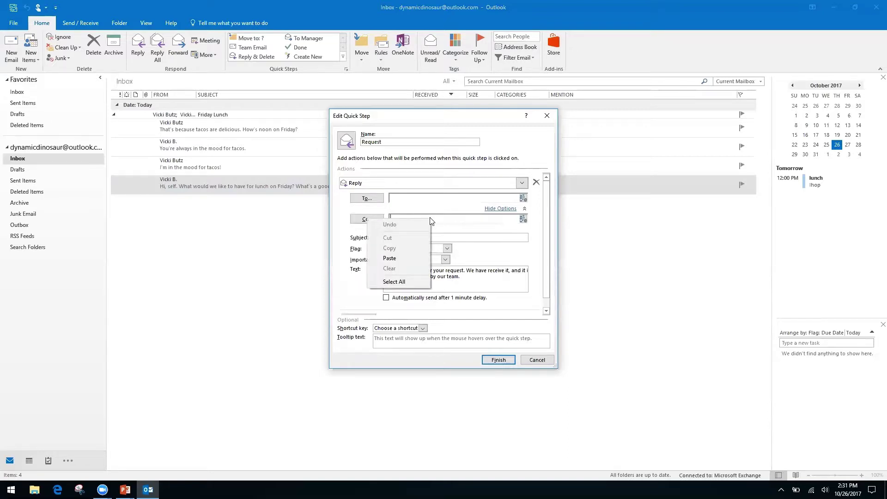
left_click(348, 263)
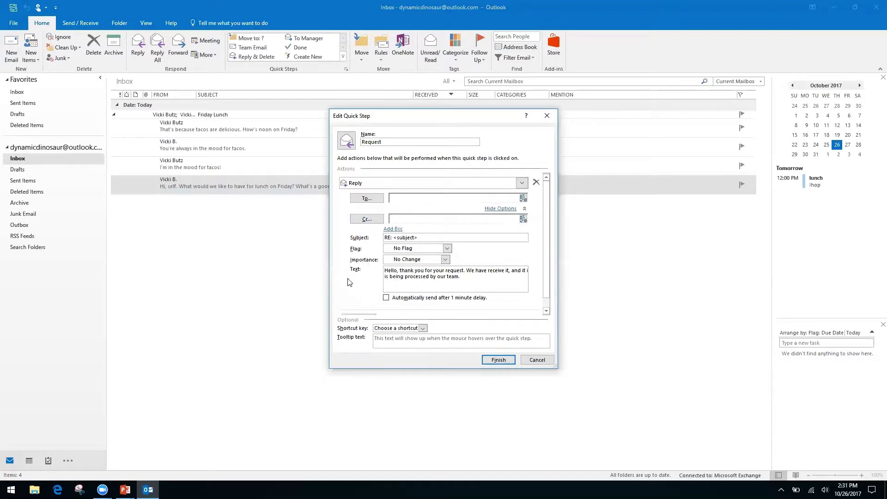
left_click(504, 210)
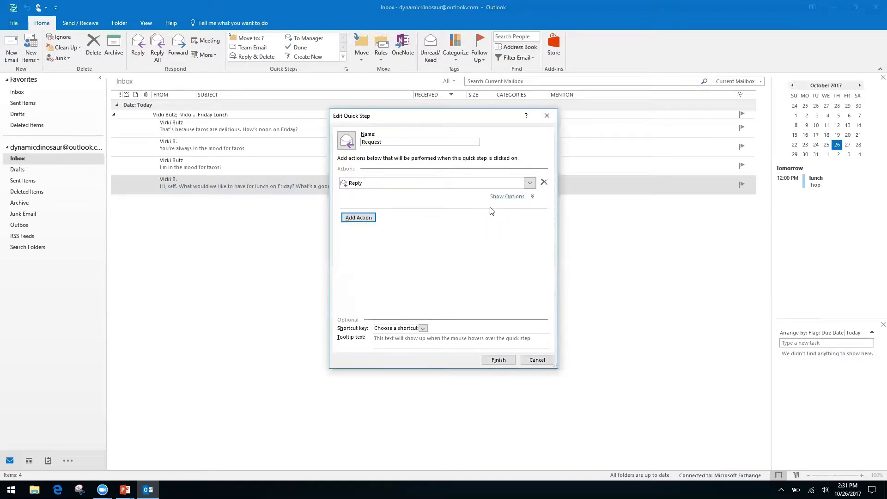
Step: Add a second Forward action to the Request quick step and enter the recipient's e-mail address
left_click(358, 218)
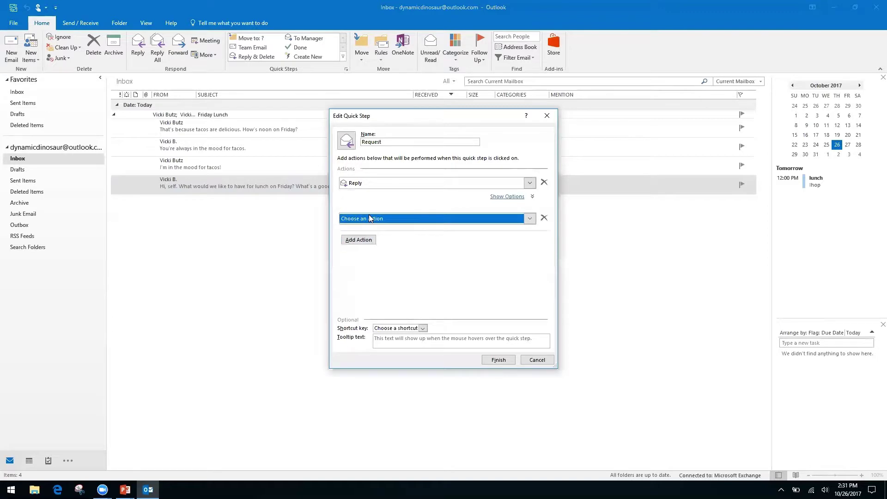
left_click(533, 219)
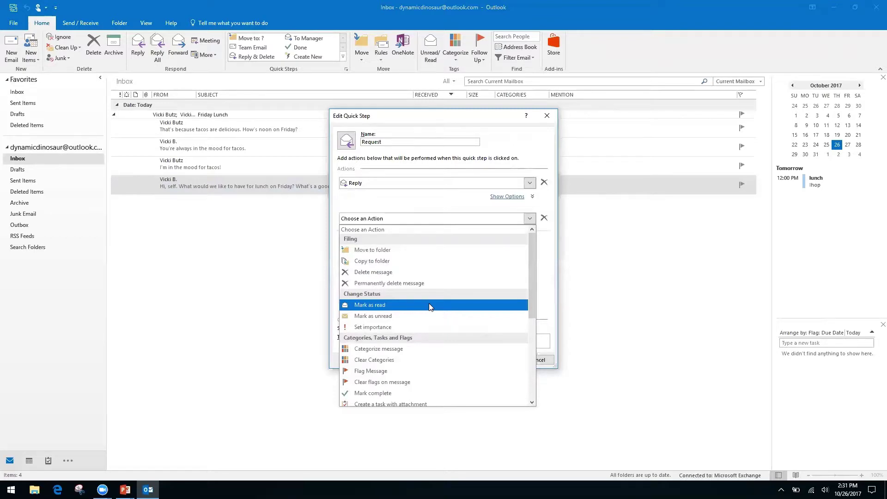
left_click_drag(530, 271, 529, 362)
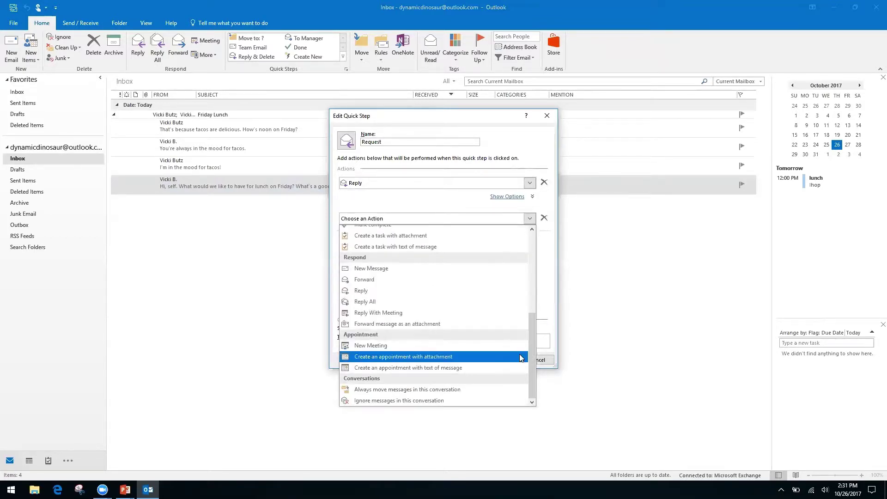
left_click(374, 280)
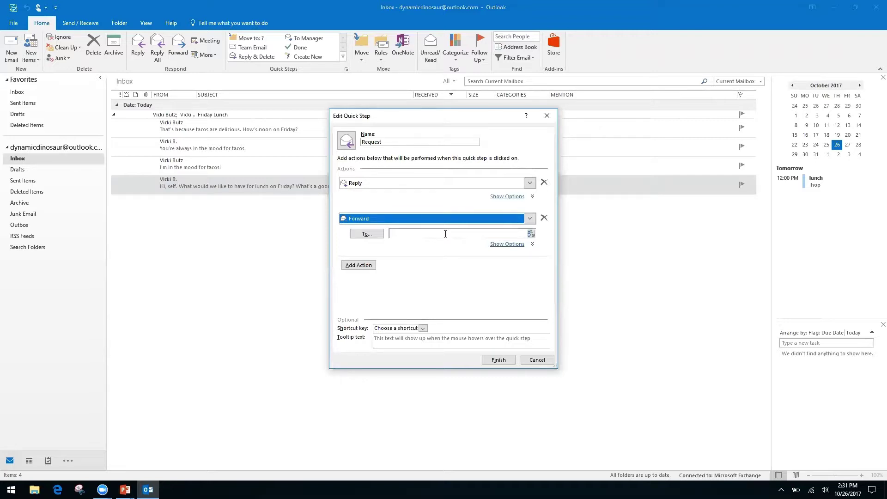
left_click(443, 233)
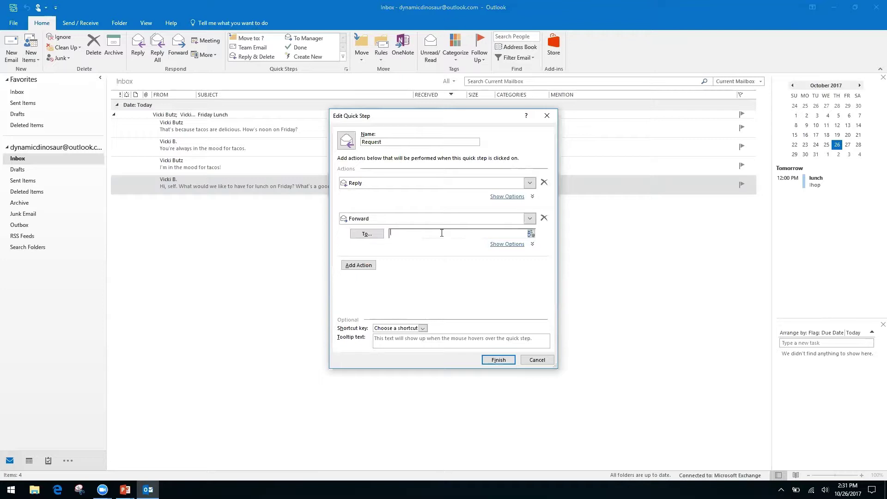
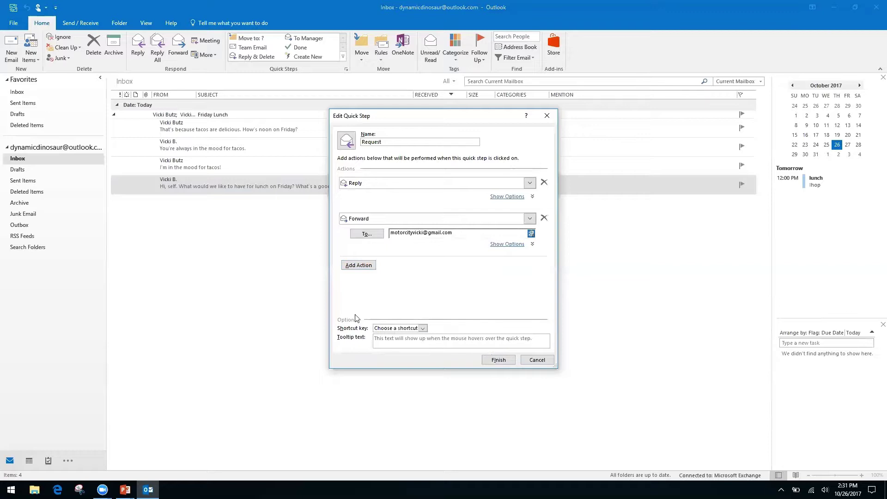
Step: Assign shortcut CTRL+SHIFT+2 to the Request quick step, save it, and select the tacos message
left_click(424, 328)
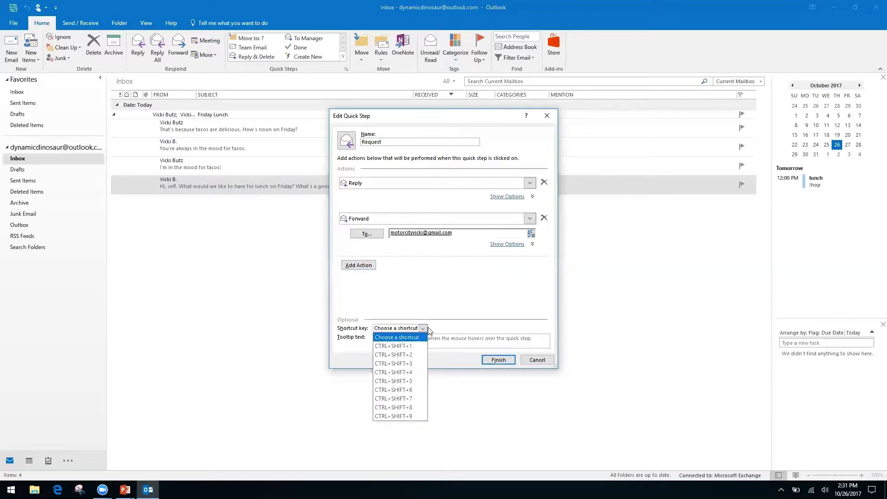
left_click(405, 354)
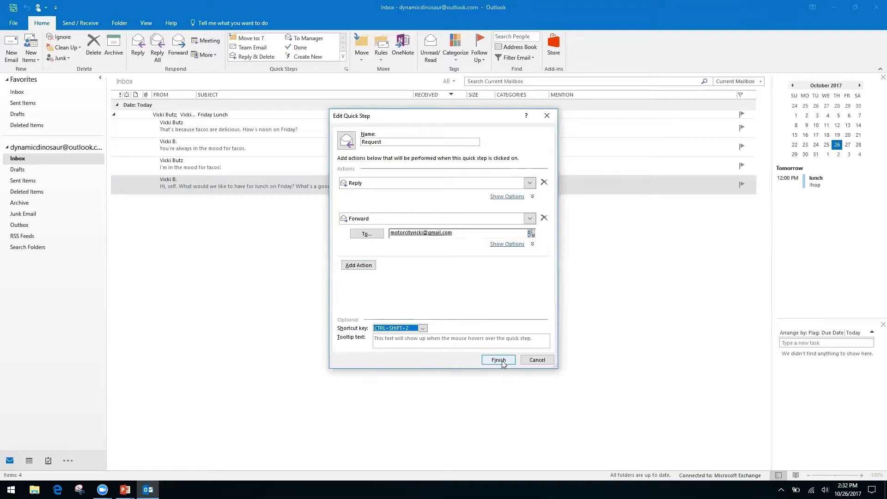
left_click(502, 360)
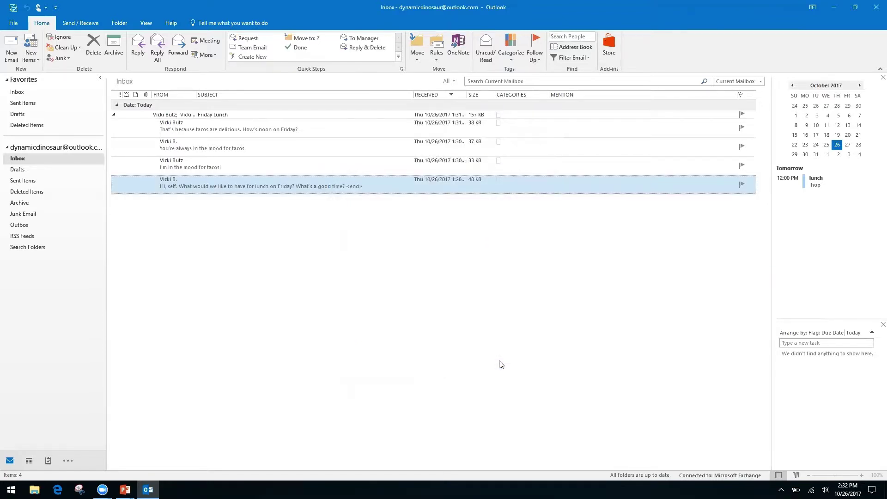
left_click(241, 166)
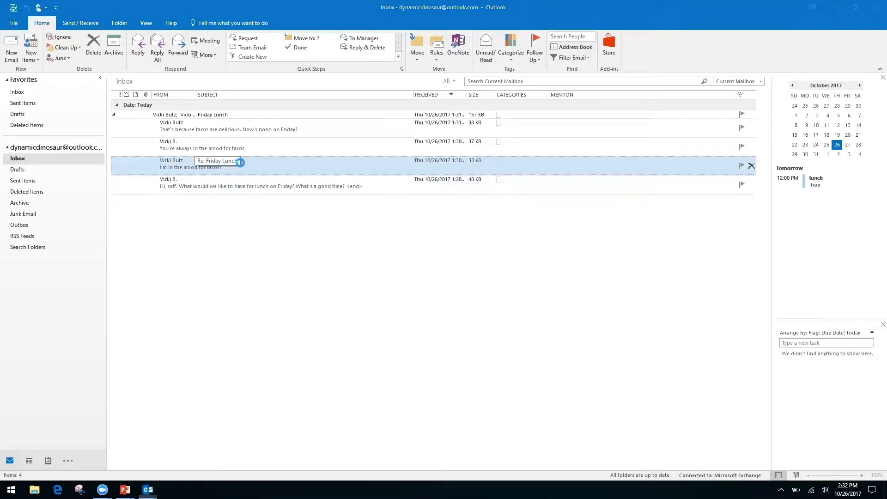
double_click(241, 163)
key("ctrl+f")
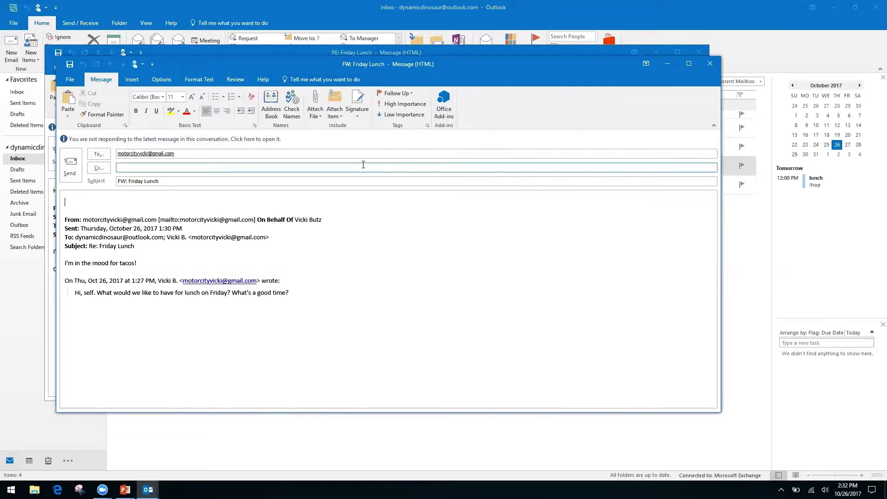
left_click(710, 69)
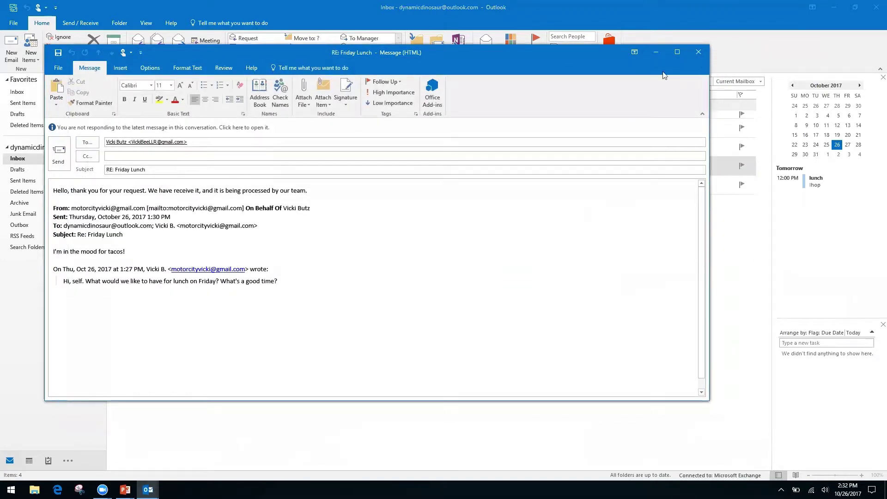
left_click(699, 51)
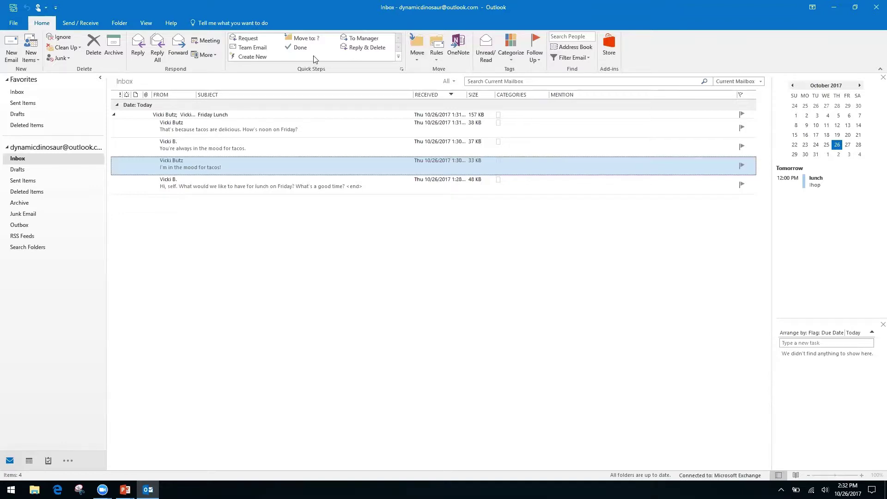
Step: Create a new quick step named Folders with a Move to folder action
left_click(259, 57)
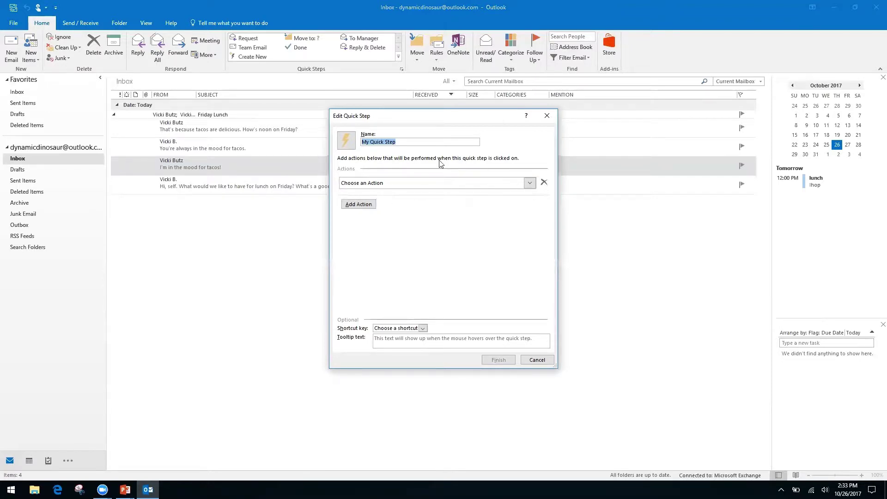
left_click(404, 141)
key("ctrl+a")
type("Fi")
type("olders")
left_click(534, 184)
left_click(405, 217)
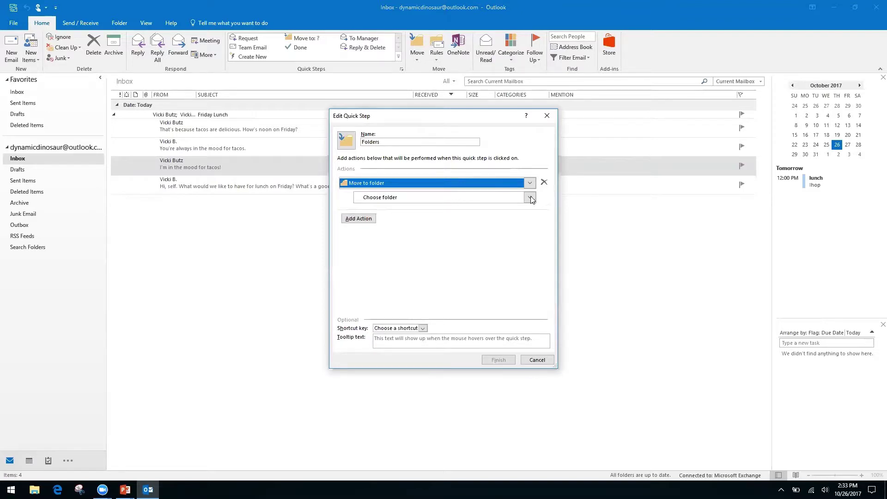
Step: Snooze the Windows update notification
left_click(20, 277)
left_click(537, 360)
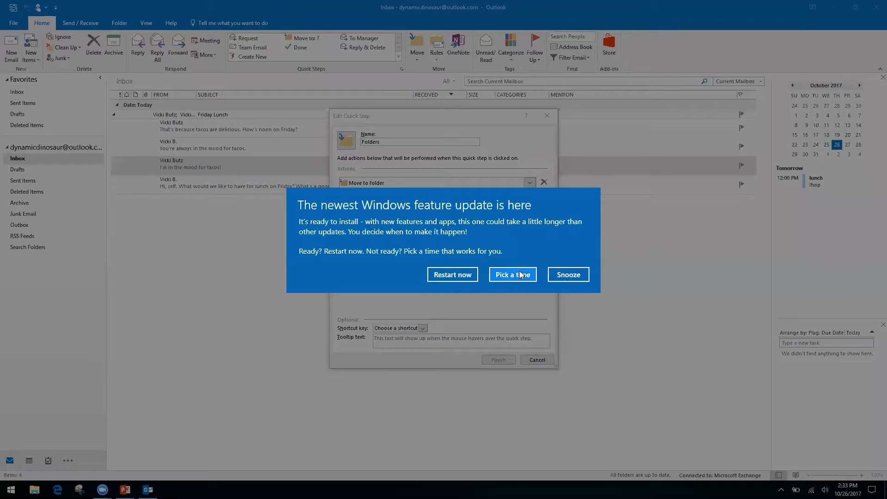
left_click(573, 275)
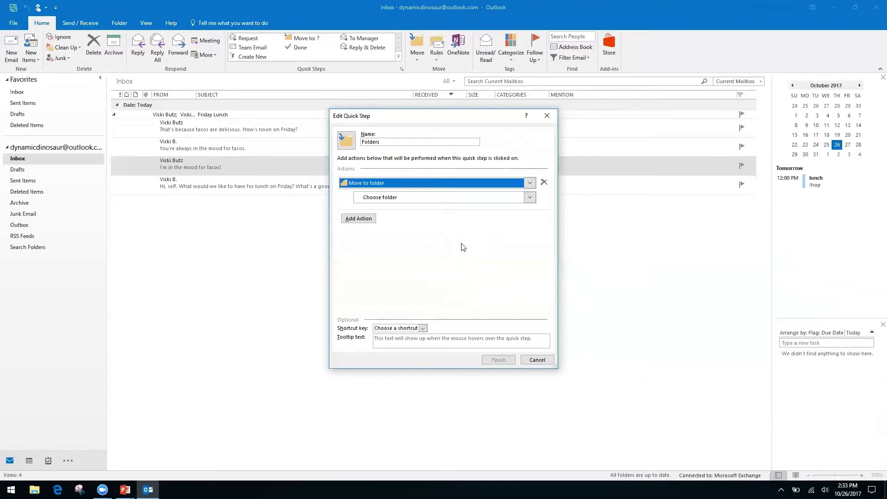
left_click(375, 200)
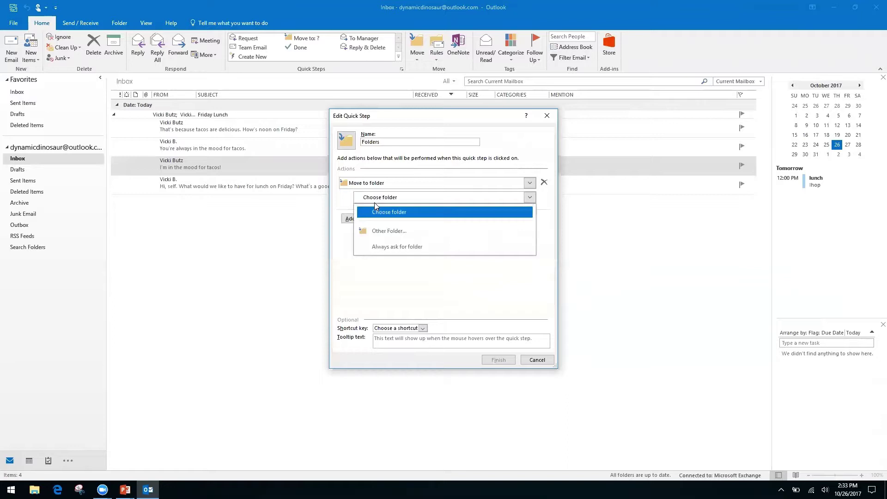
Step: Create a new Finances folder under Inbox and make it the Move to folder target
left_click(402, 232)
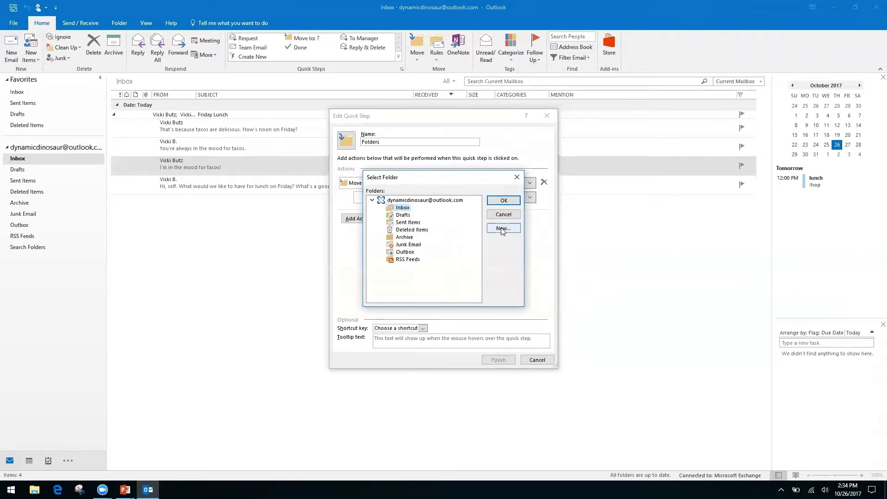
left_click(503, 229)
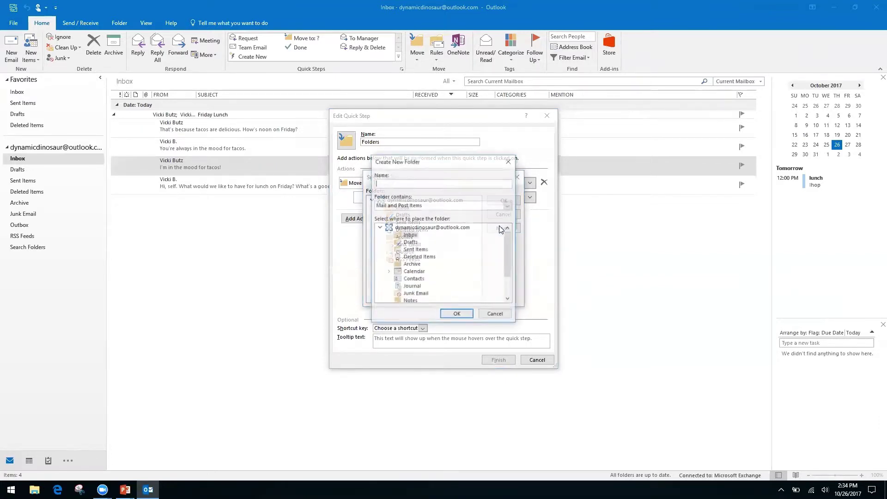
type("Finances")
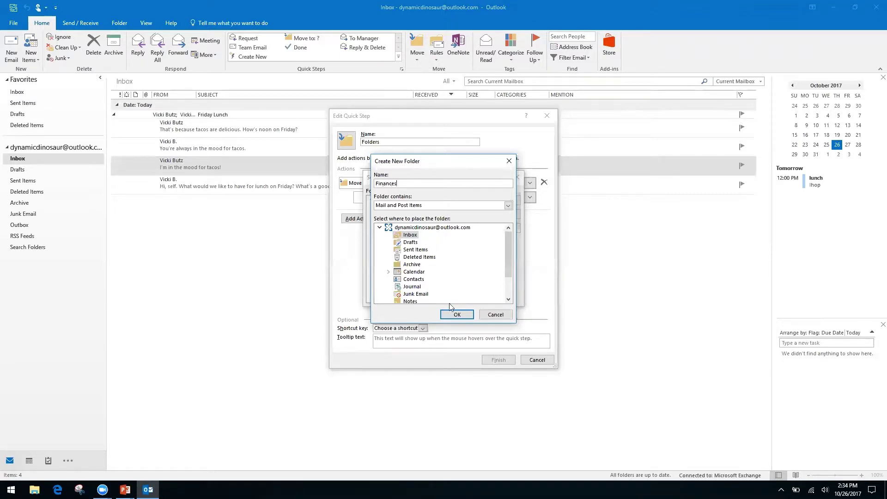
left_click(457, 314)
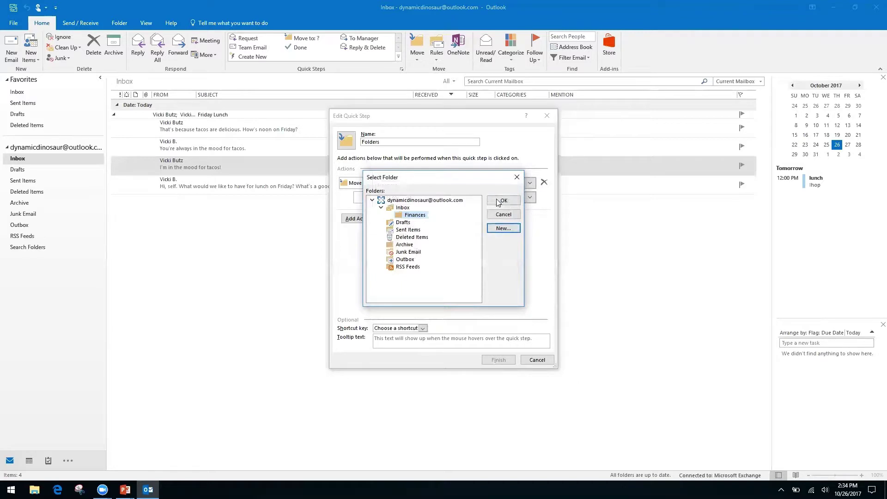
left_click(499, 201)
left_click(400, 141)
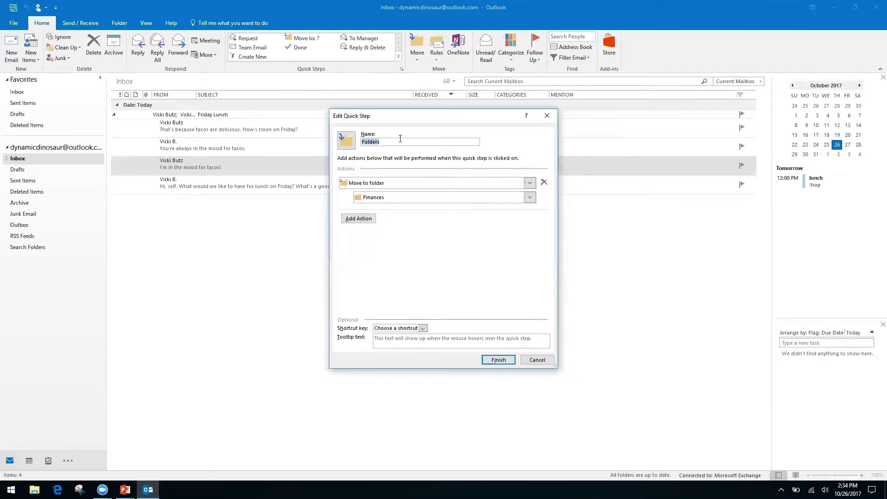
Step: Rename the quick step to Finances and save it
type("Fina")
key("BackSpace")
key("BackSpace")
key("BackSpace")
key("BackSpace")
key("BackSpace")
key("BackSpace")
key("BackSpace")
key("BackSpace")
key("BackSpace")
key("BackSpace")
key("BackSpace")
type("Finances")
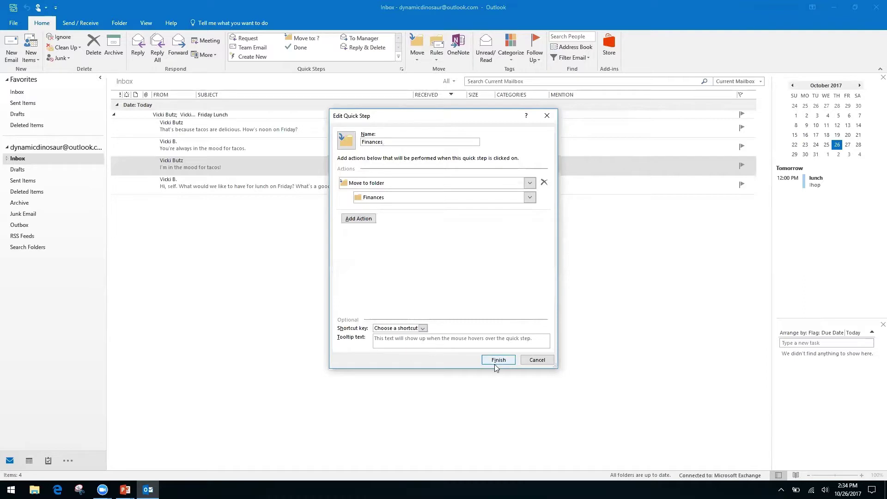
left_click(498, 360)
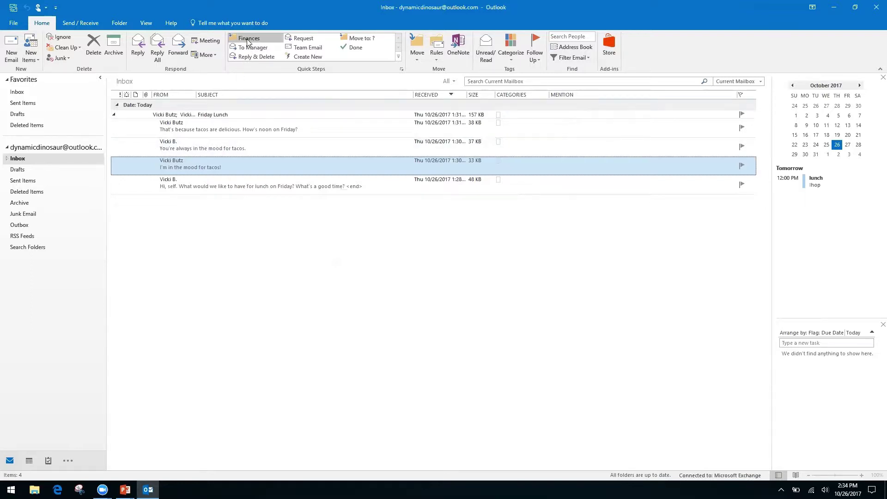
Step: Move the tacos message into Finances, check the Finances subfolder, and return to Inbox
left_click(249, 39)
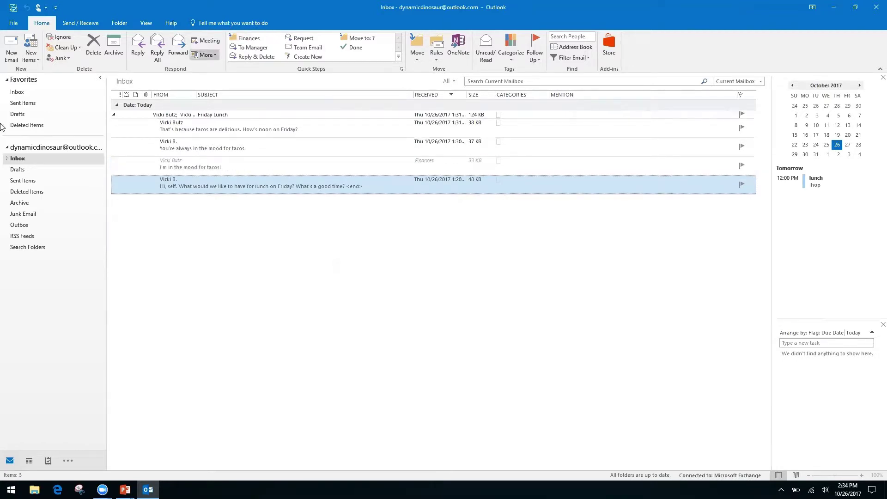
left_click(7, 159)
left_click(26, 169)
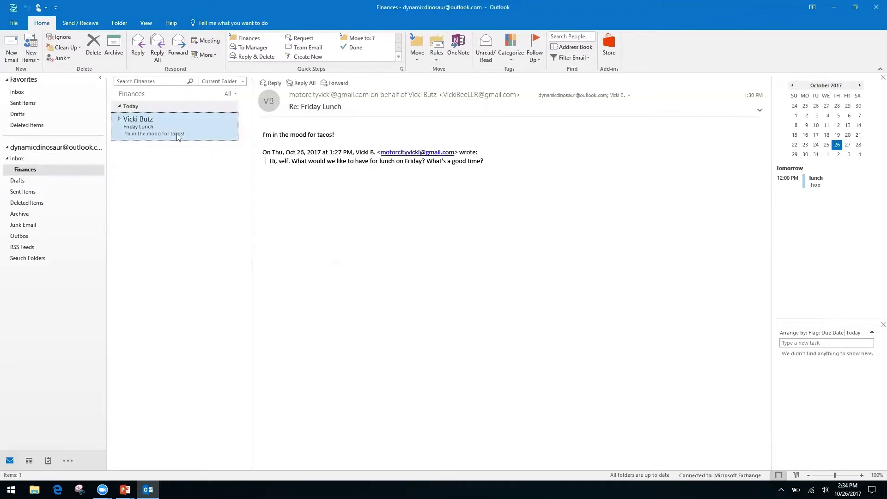
left_click(18, 160)
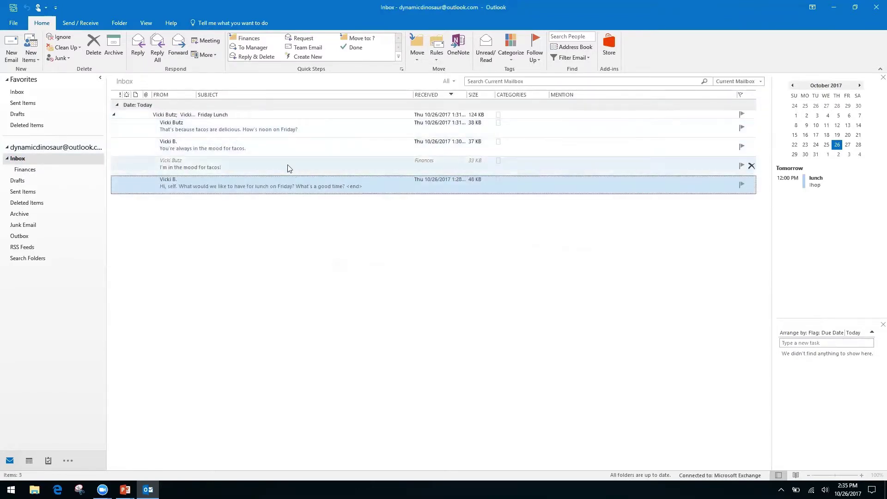
Step: Open the Friday Lunch message in its own window, then close it
left_click(116, 118)
left_click(114, 117)
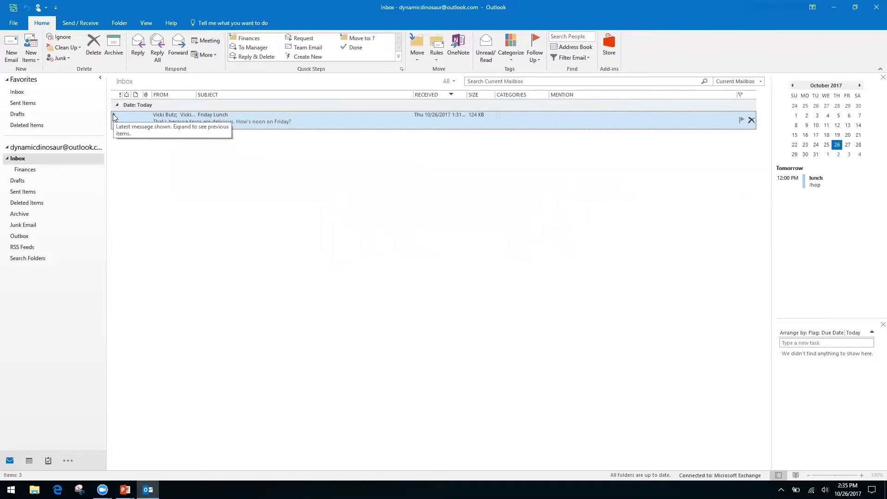
left_click_drag(107, 125, 107, 125)
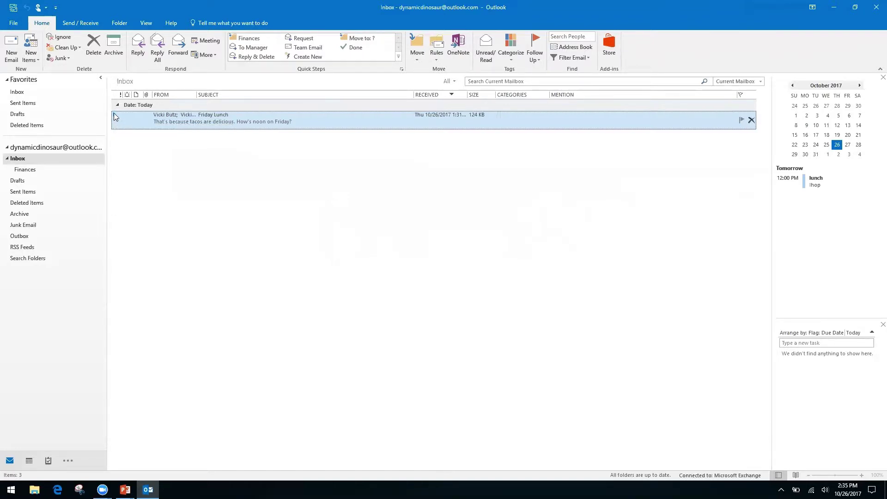
double_click(116, 116)
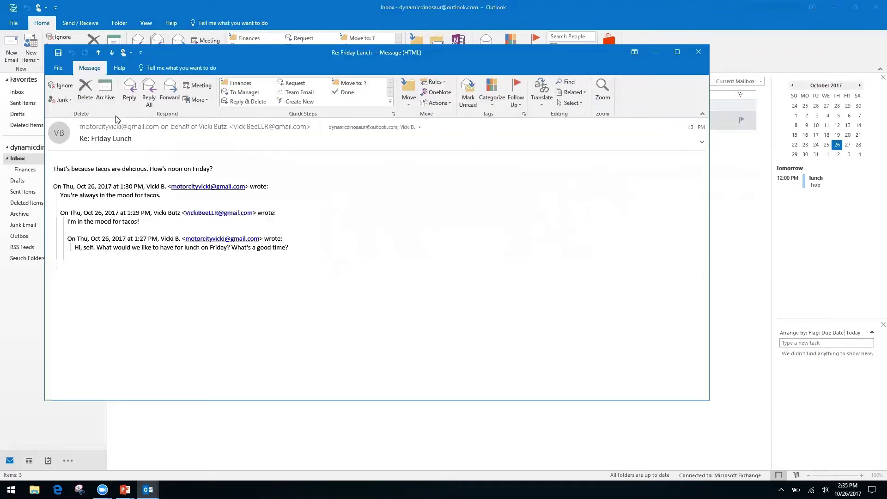
left_click(699, 52)
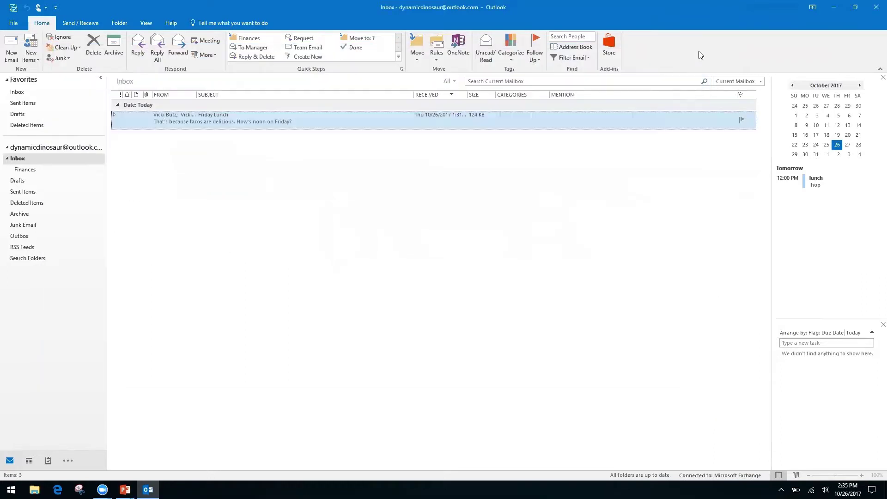
Step: Delete the 'You're always in the mood for tacos.' reply from the Friday Lunch thread
left_click(115, 114)
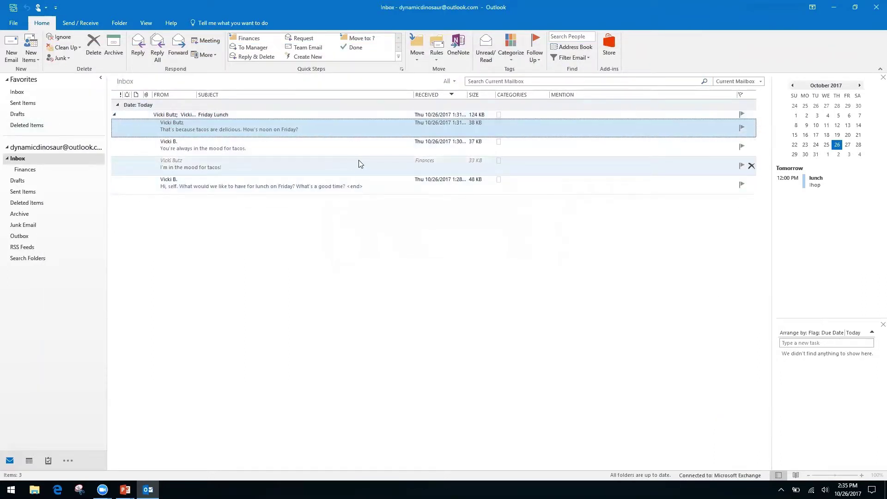
left_click(315, 165)
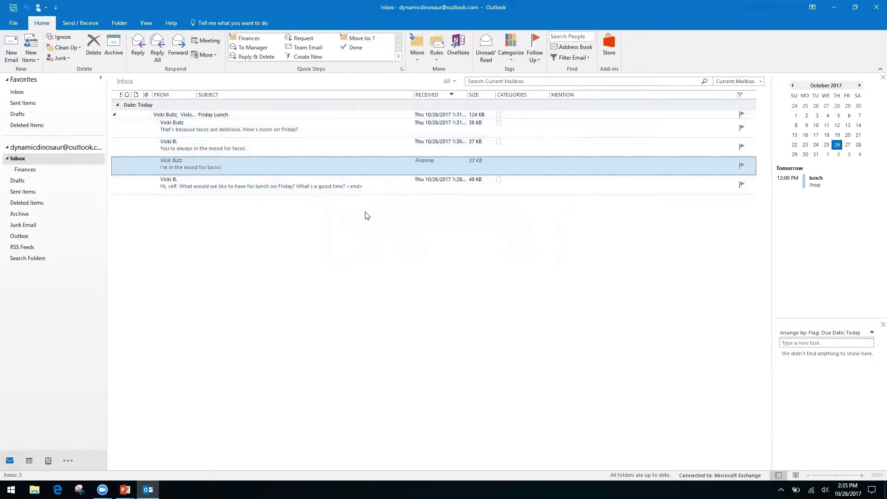
left_click(311, 148)
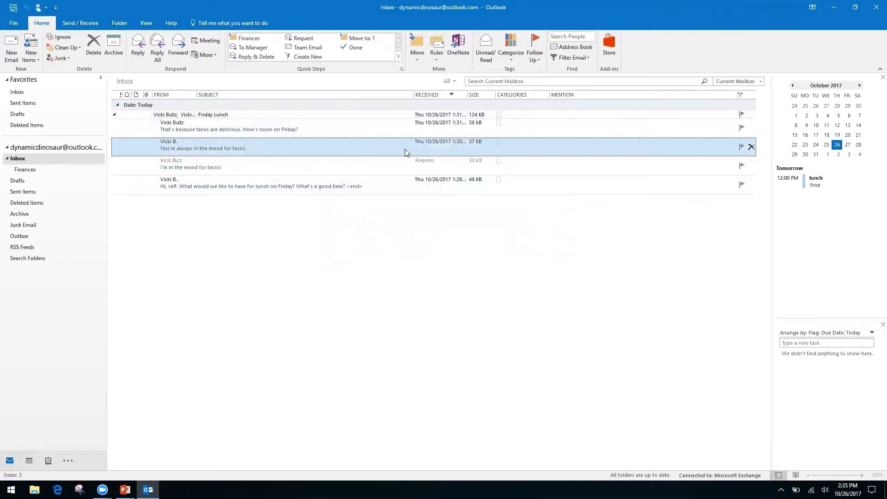
left_click(93, 46)
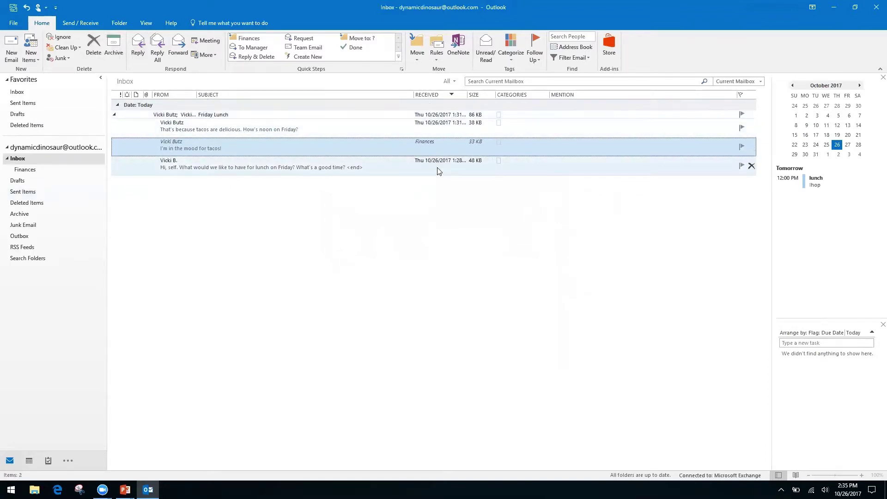
Step: Collapse the Friday Lunch conversation and switch to the PowerPoint title slide
left_click(116, 116)
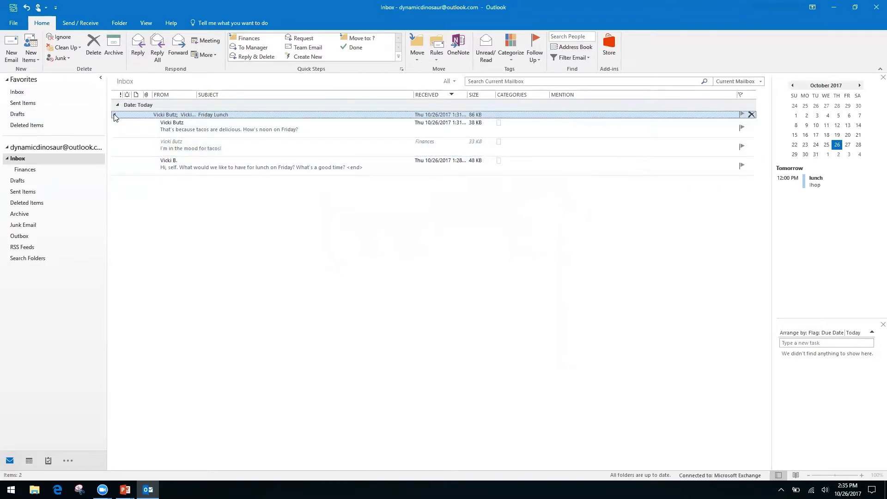
left_click(114, 115)
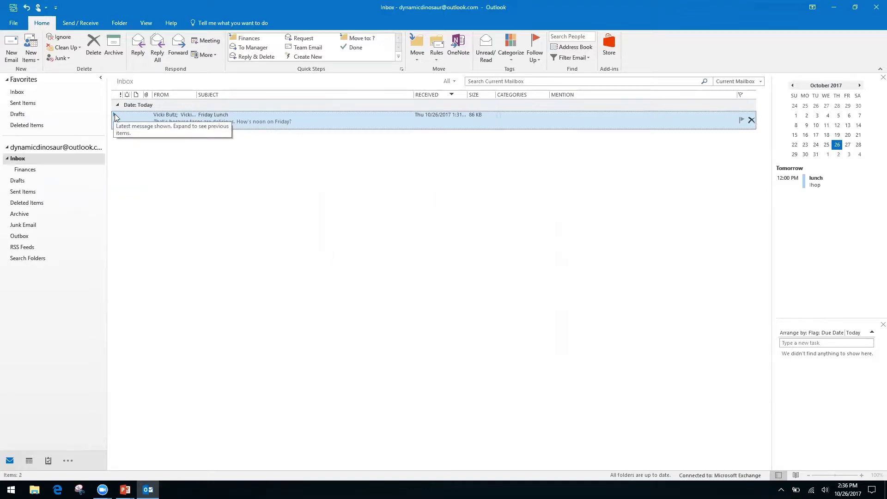
left_click(115, 116)
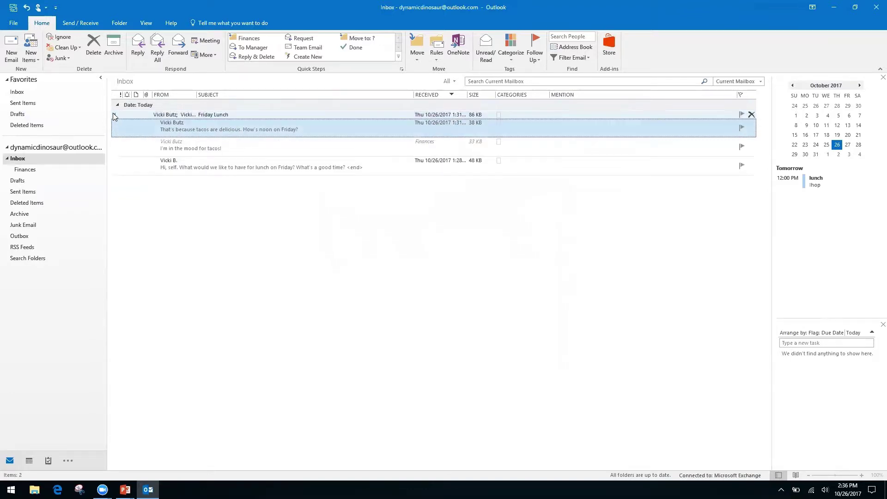
left_click(113, 115)
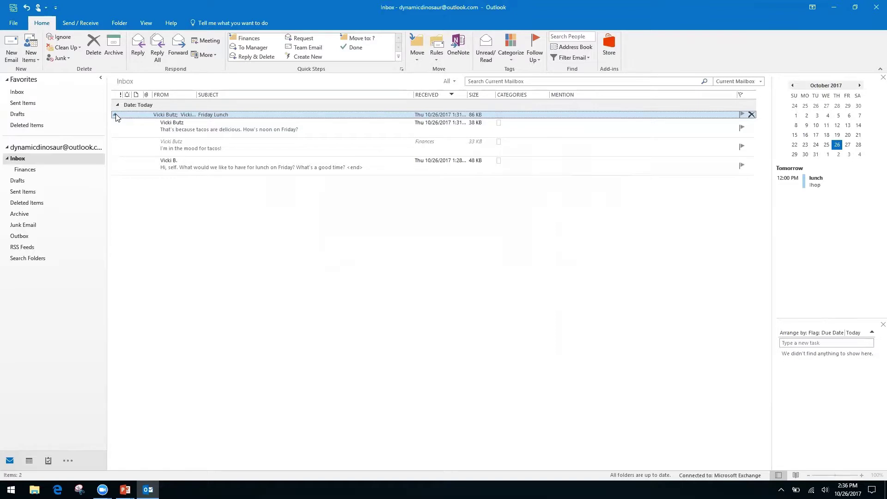
left_click(115, 115)
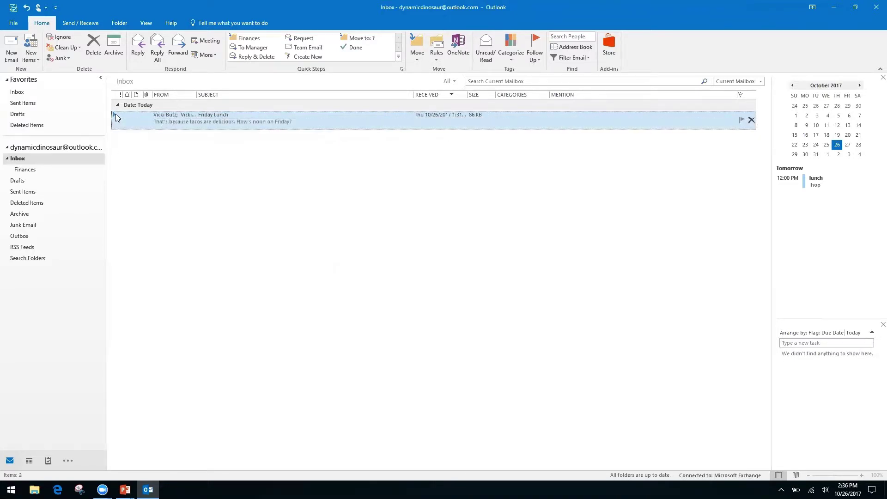
key("alt+Tab")
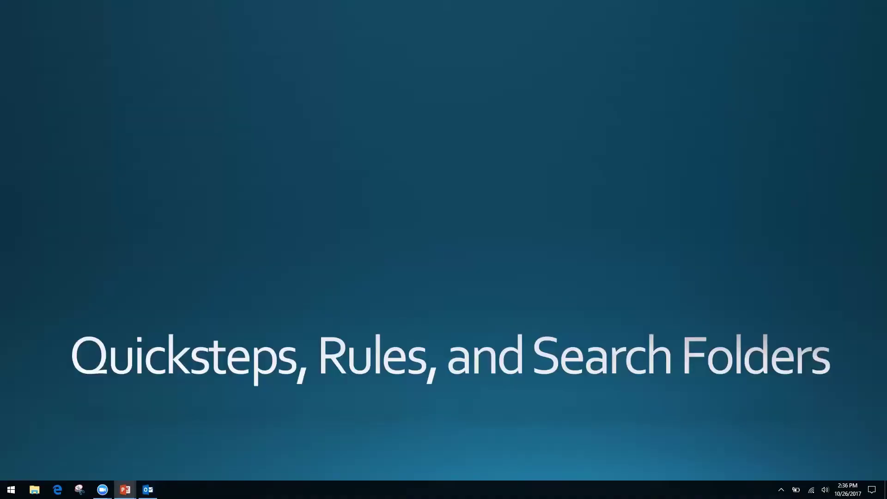
Step: Back in Outlook, start a new Inbox rule via Create Rule and open Advanced Options
key("alt+Tab")
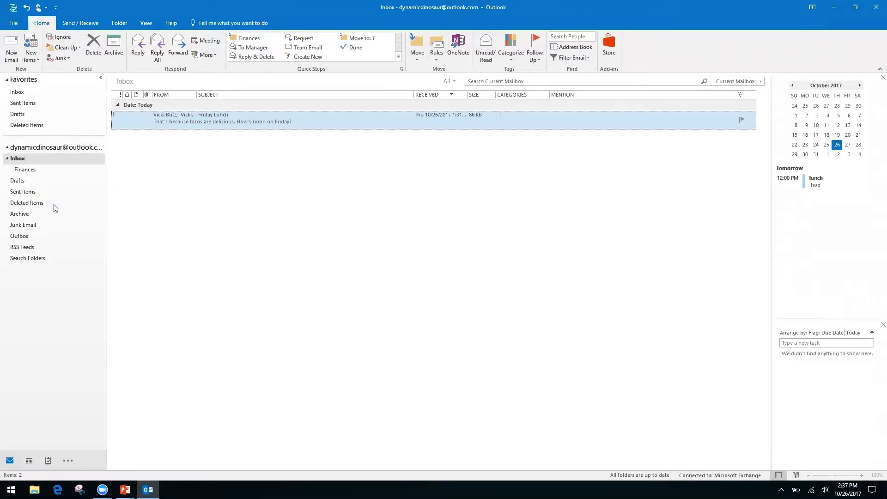
left_click(32, 276)
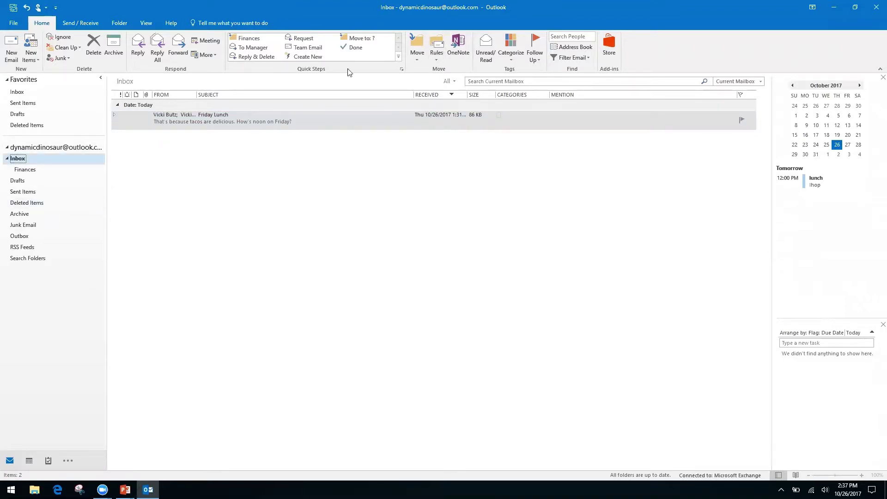
left_click(434, 61)
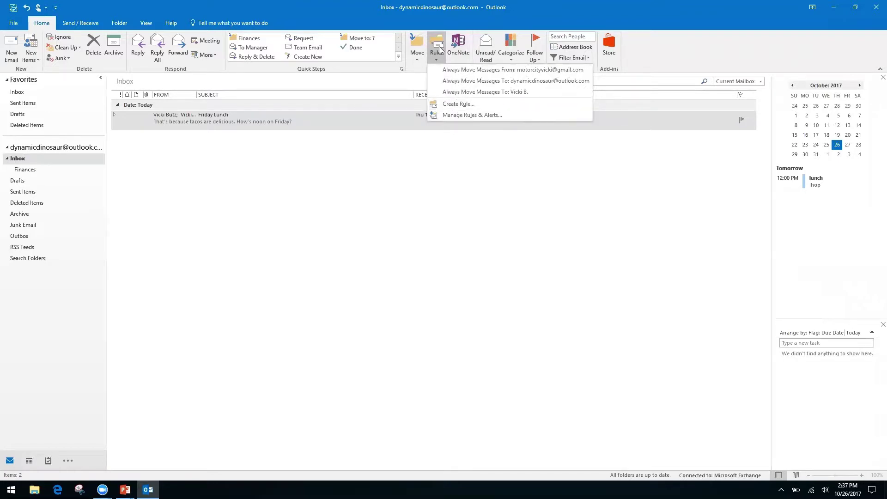
left_click(456, 105)
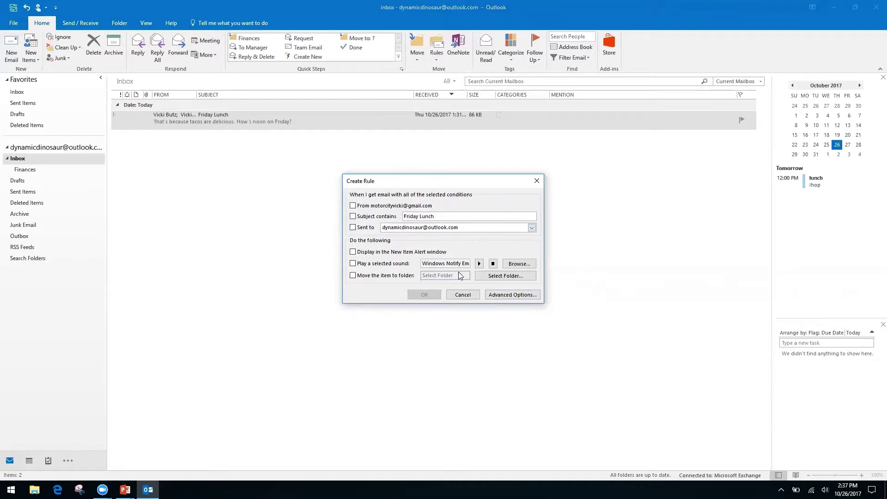
left_click(503, 294)
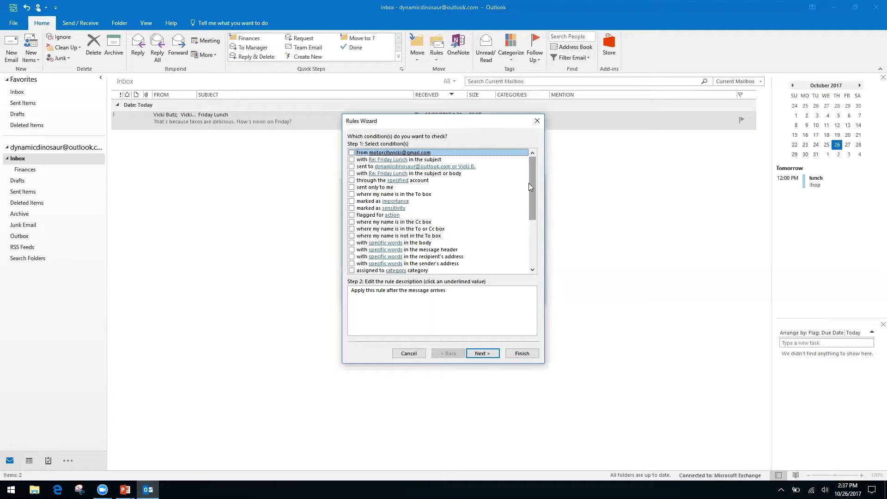
Step: Set the rule condition to 'where my name is not in the To box' and continue
left_click(352, 223)
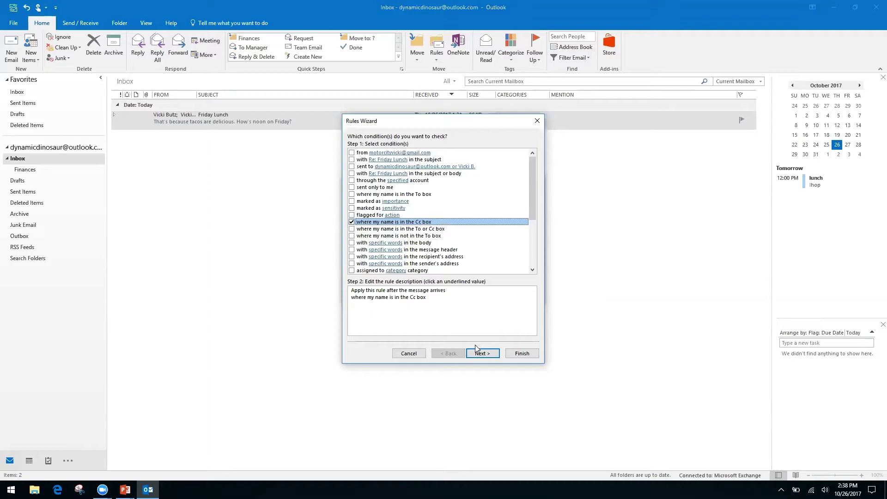
left_click(351, 222)
left_click(351, 236)
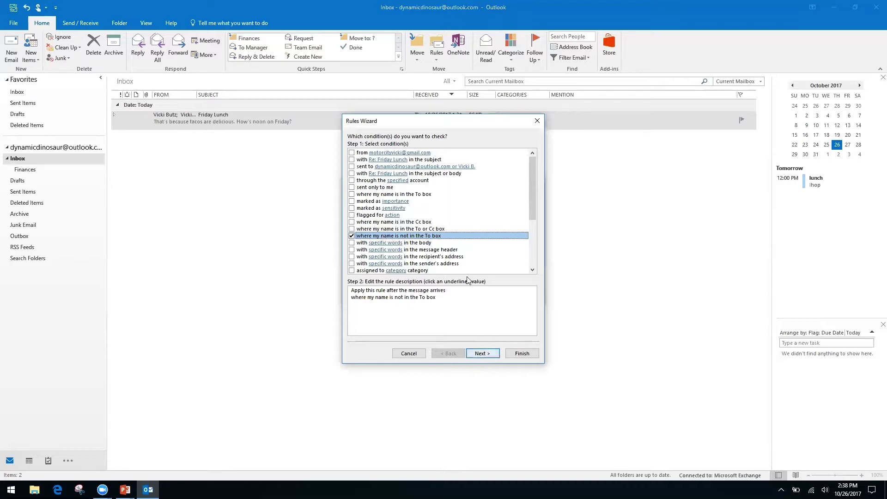
left_click(481, 354)
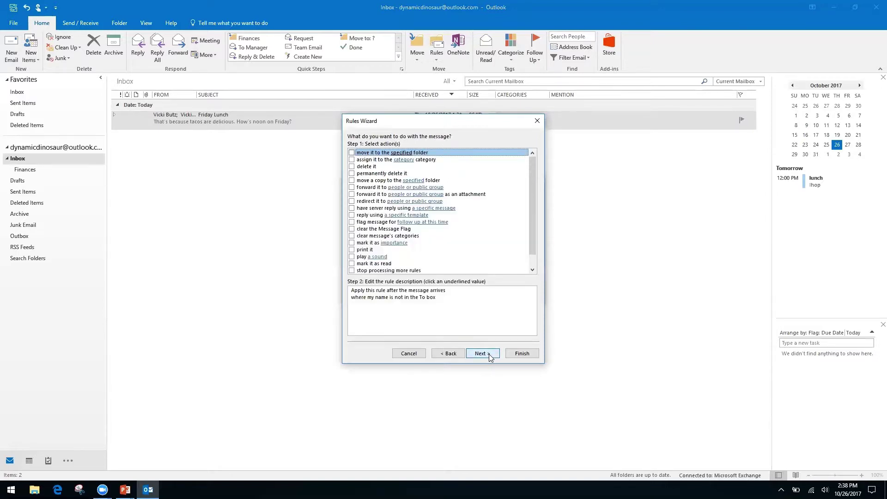
Step: Make the rule move matching messages to a specified folder
left_click(351, 153)
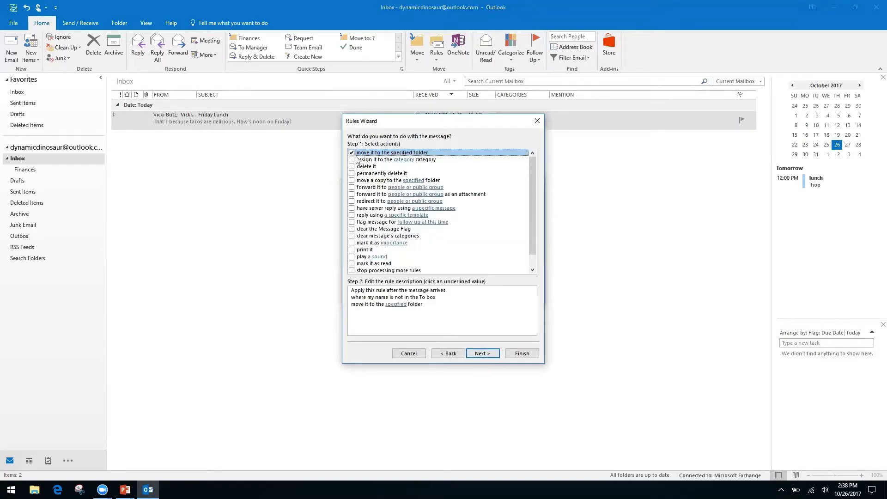
left_click(396, 305)
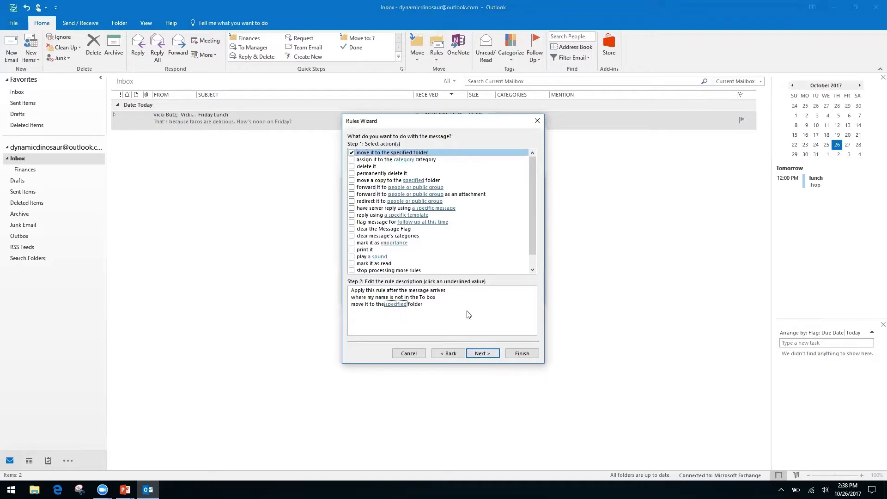
left_click(396, 304)
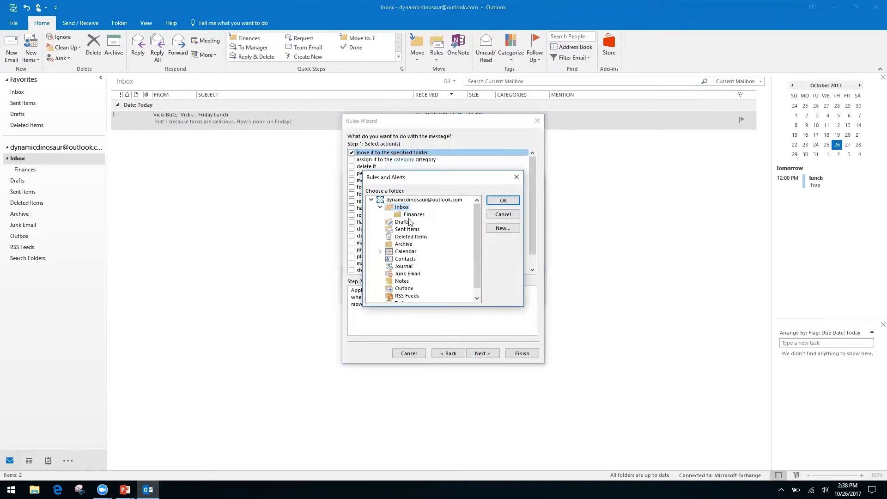
Step: Create an 'Inbox CC' folder under Inbox and set it as the rule's destination
left_click(504, 229)
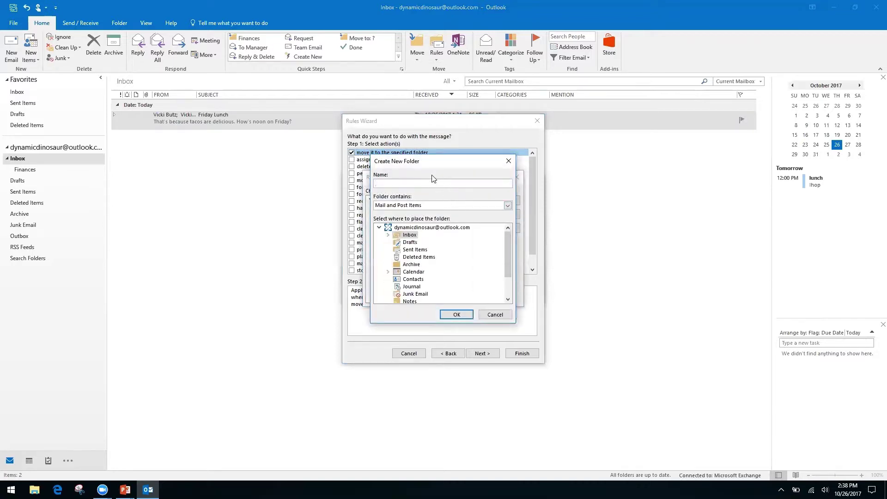
left_click(407, 228)
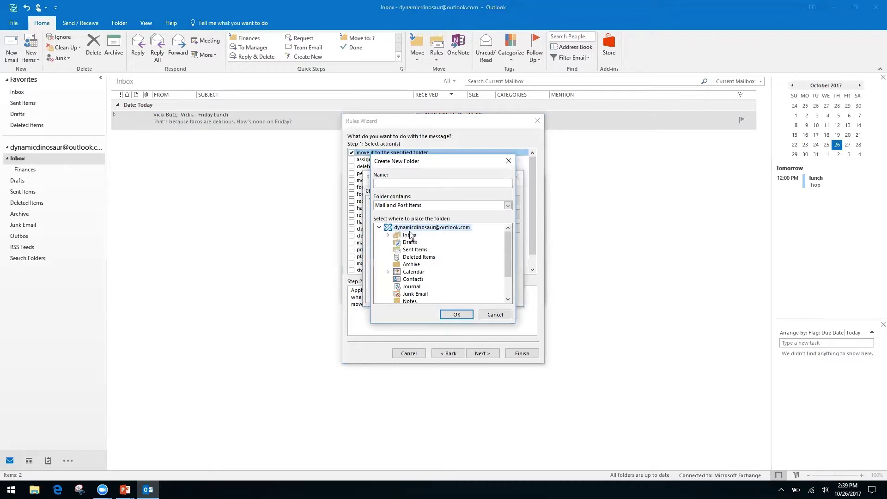
left_click(409, 237)
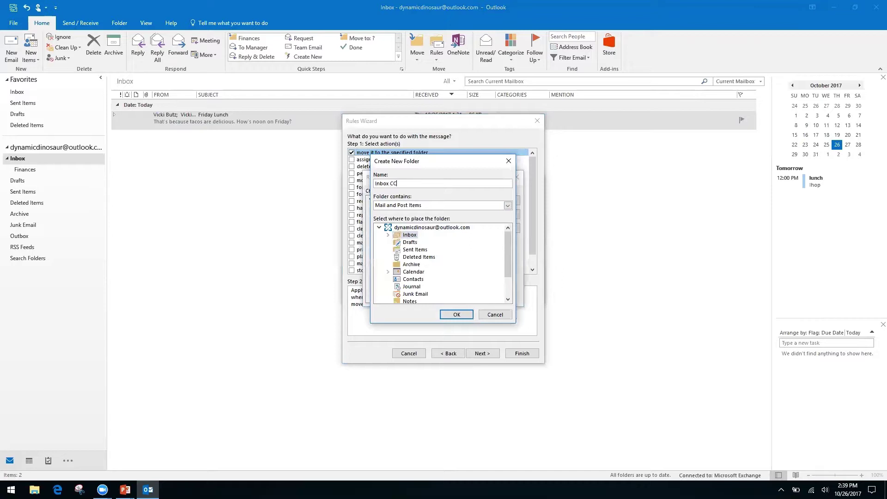
left_click(456, 315)
left_click(498, 202)
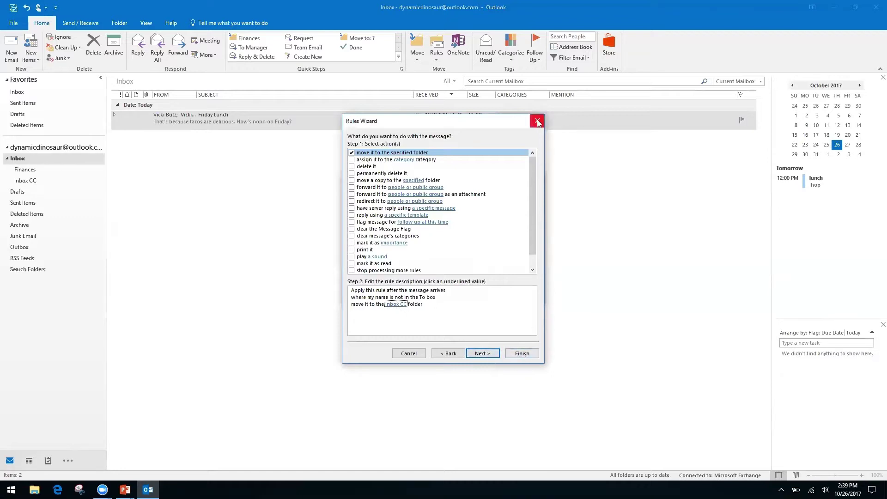
left_click(492, 355)
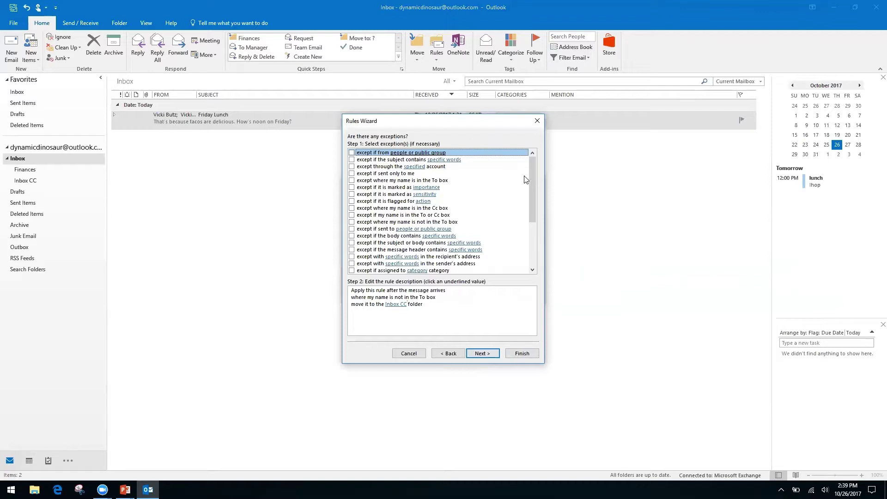
left_click(396, 304)
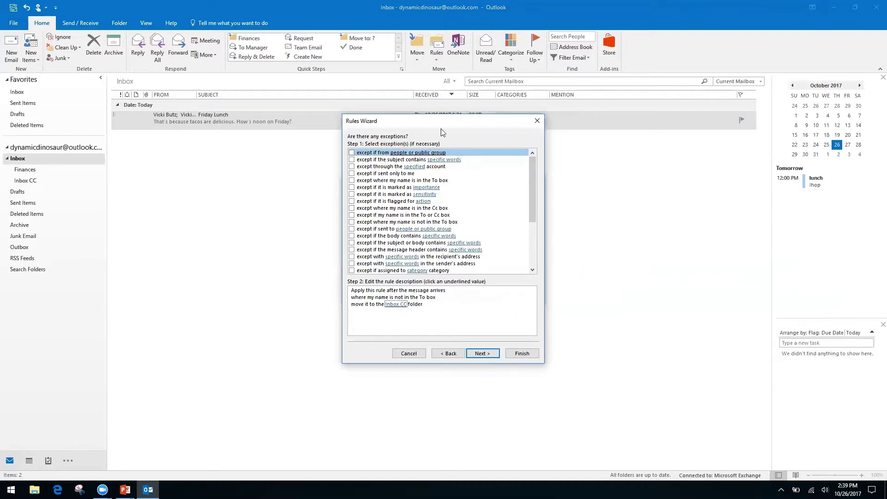
left_click(352, 153)
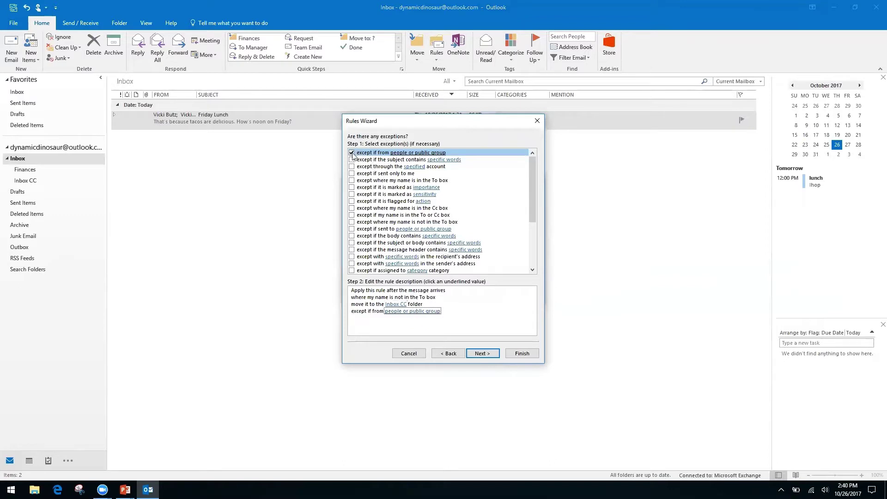
left_click(392, 312)
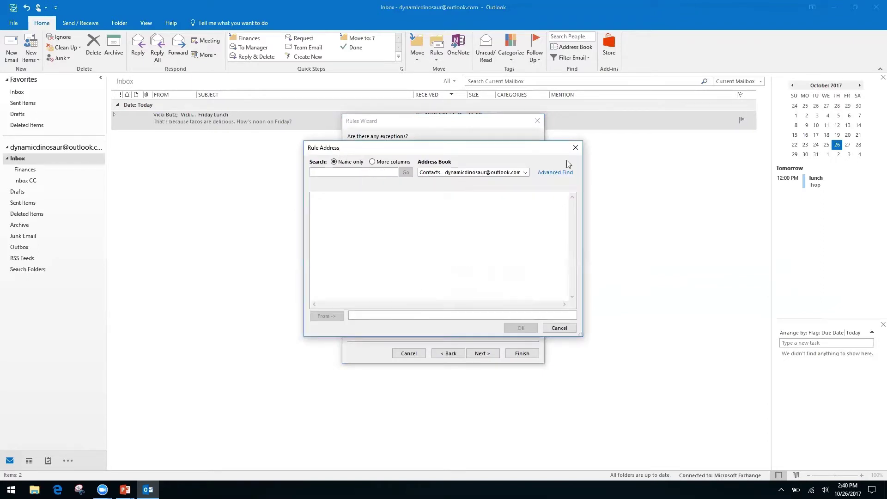
left_click(526, 173)
left_click(525, 172)
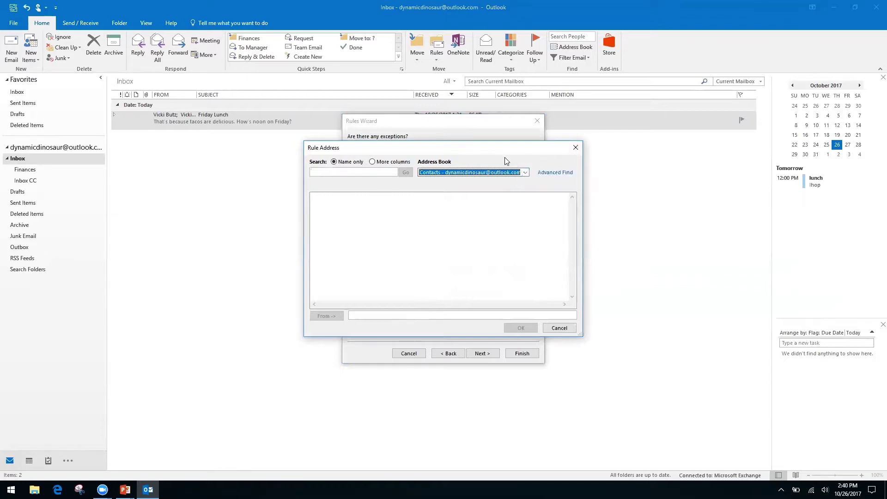
left_click(576, 147)
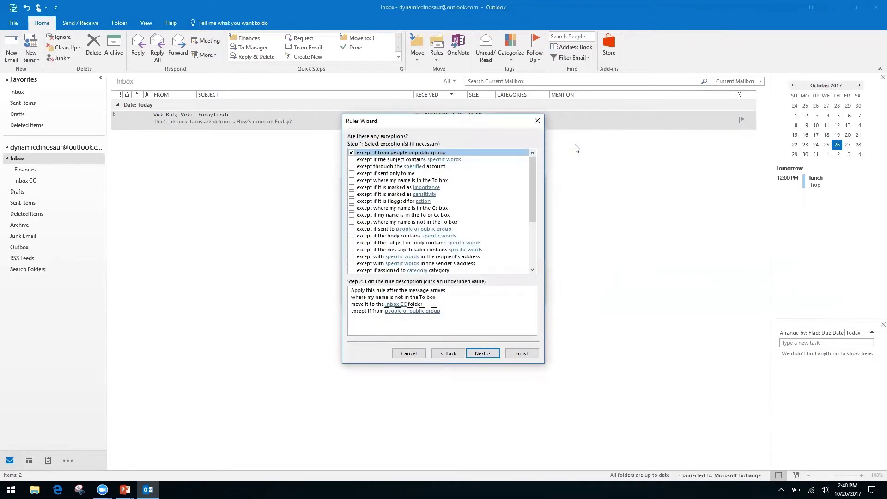
left_click(352, 153)
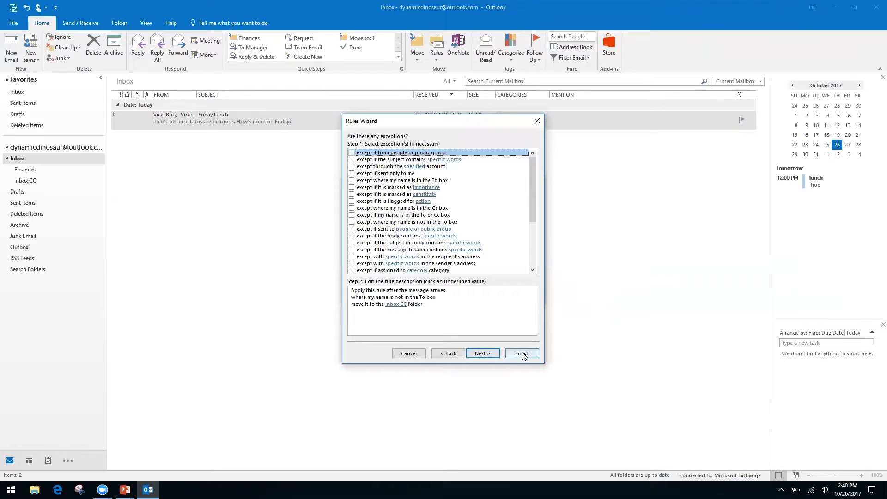
Step: Finish the rule with 'Run this rule now on messages already in Inbox' checked, closing Create Rule
left_click(482, 353)
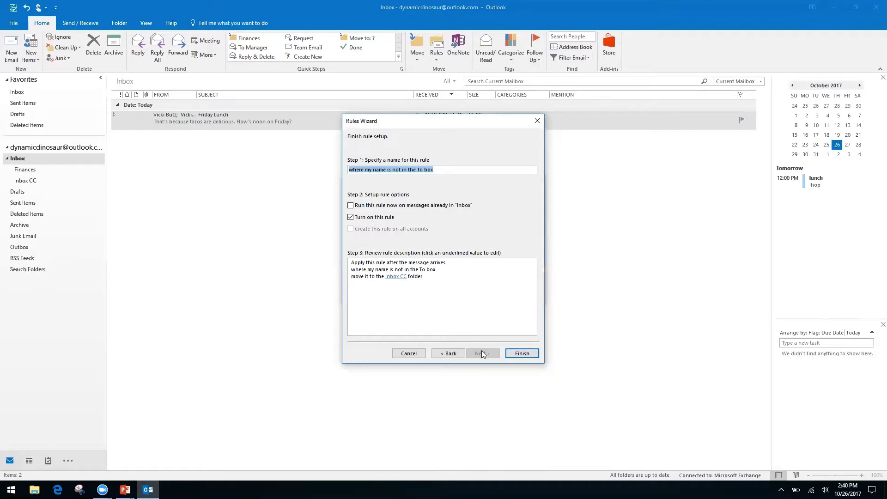
left_click(351, 206)
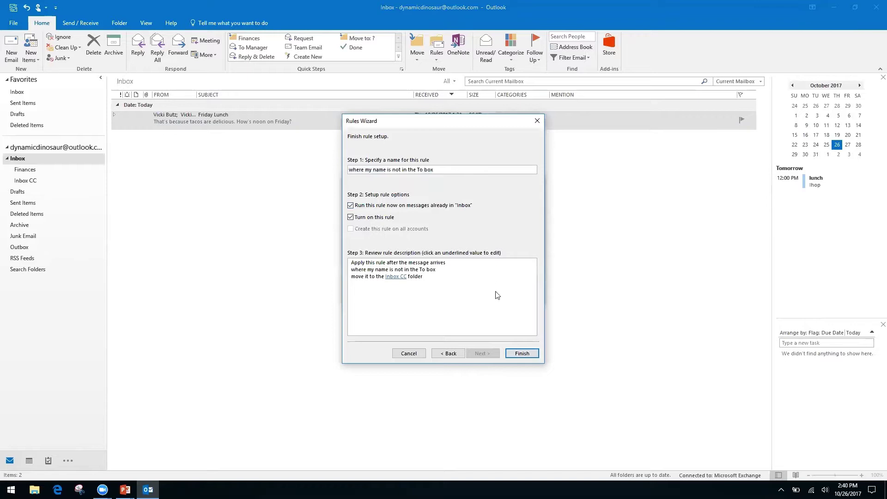
left_click(522, 354)
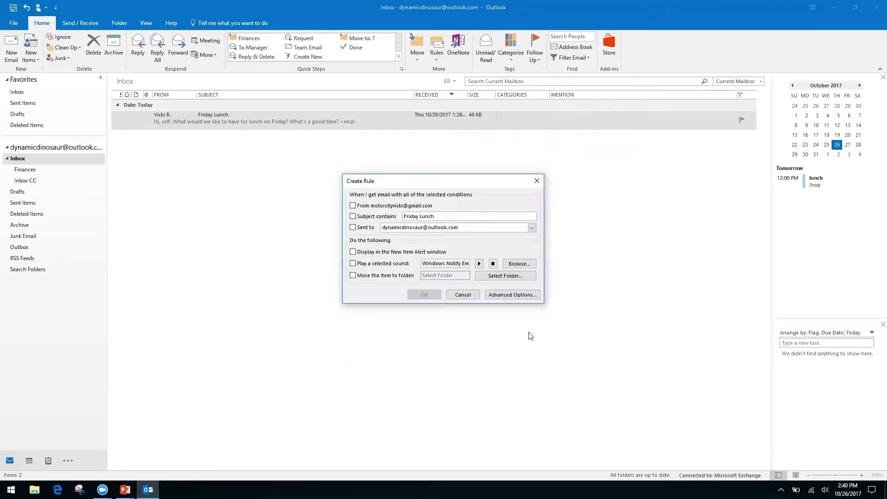
left_click(463, 294)
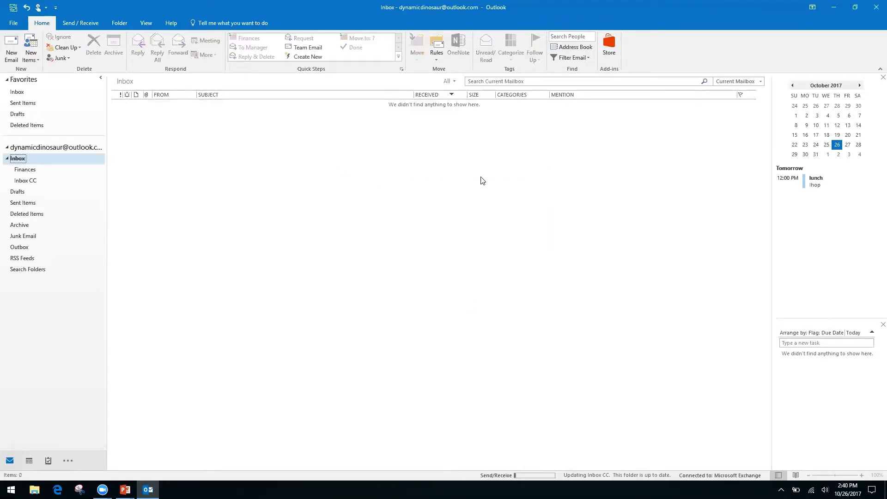
left_click(436, 59)
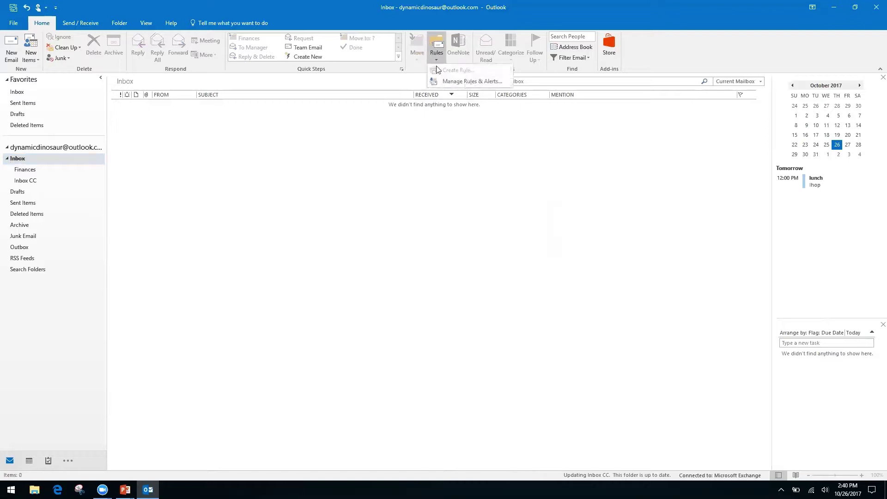
left_click(460, 81)
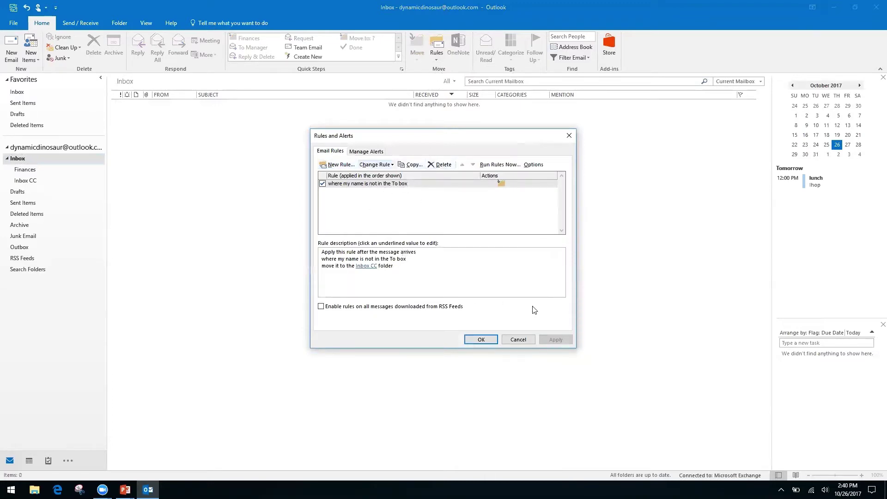
left_click(518, 340)
left_click(437, 60)
left_click(386, 145)
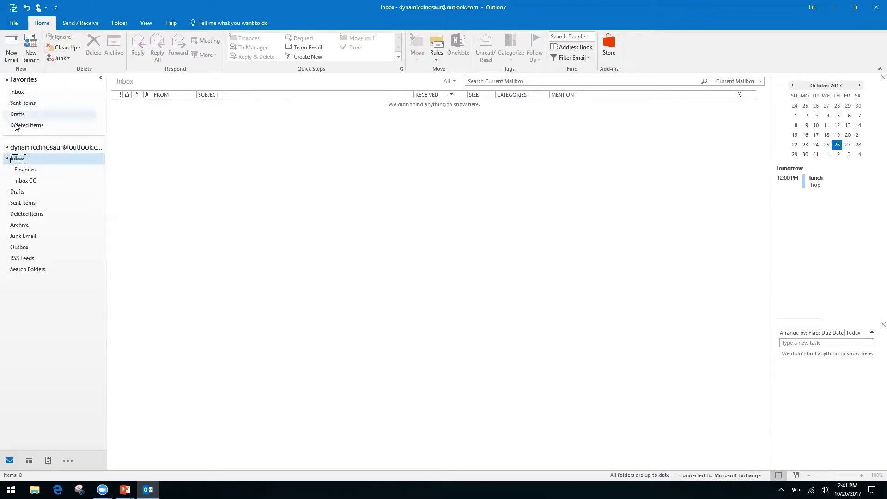
Step: Go from the account's Inbox to the Inbox CC folder to view the moved Friday Lunch conversation
left_click(53, 148)
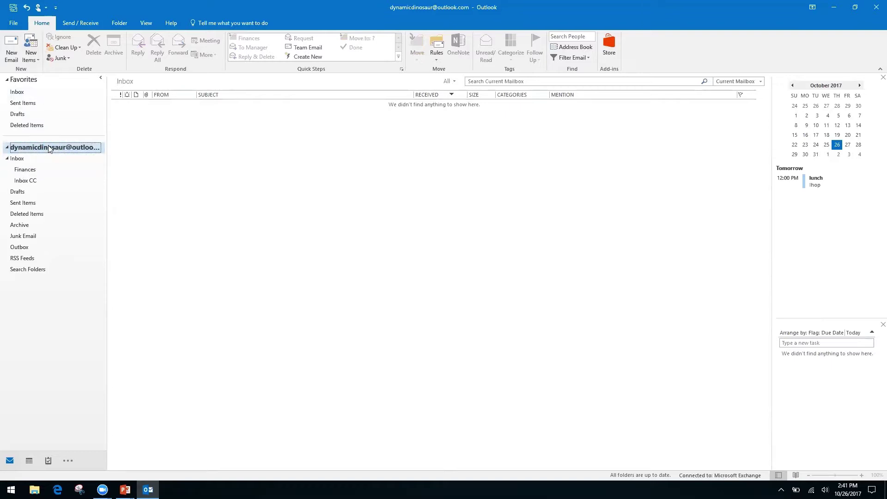
left_click(16, 92)
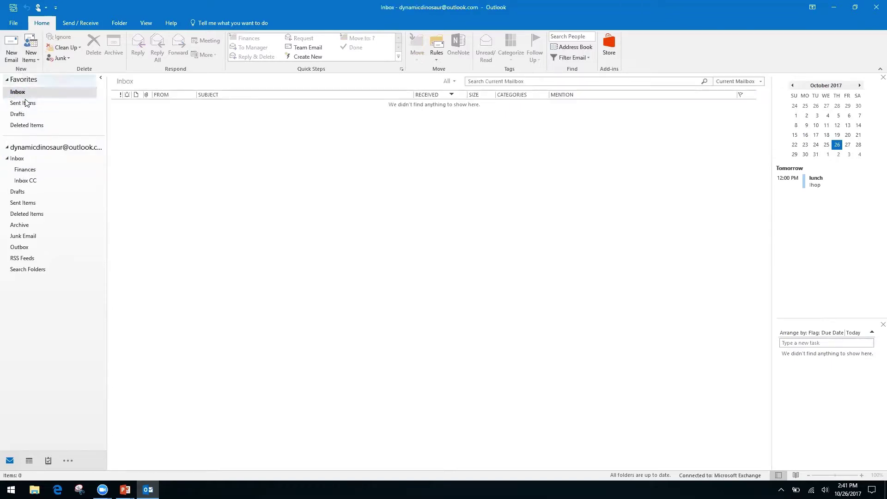
left_click(16, 158)
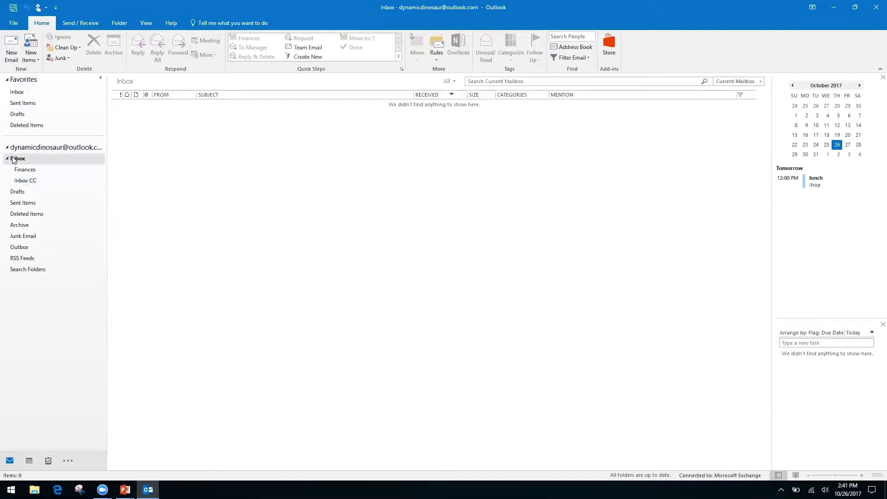
left_click(24, 183)
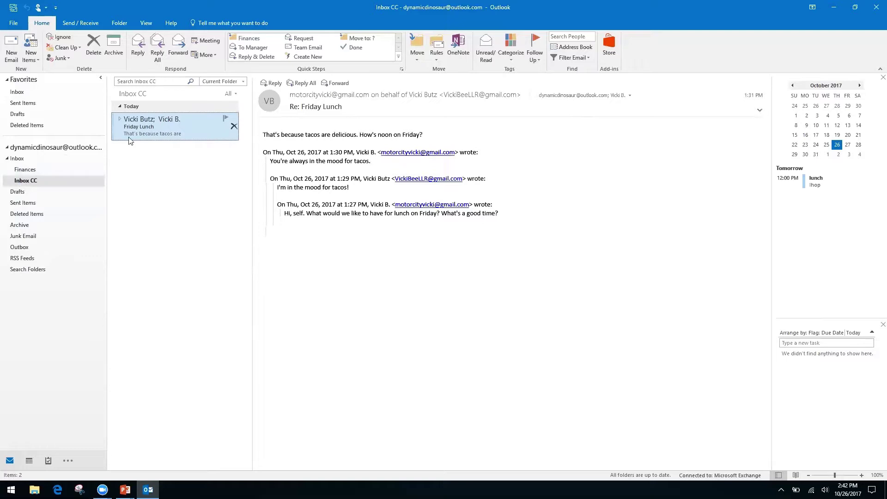
Step: Start a new search folder from the Search Folders context menu
right_click(28, 270)
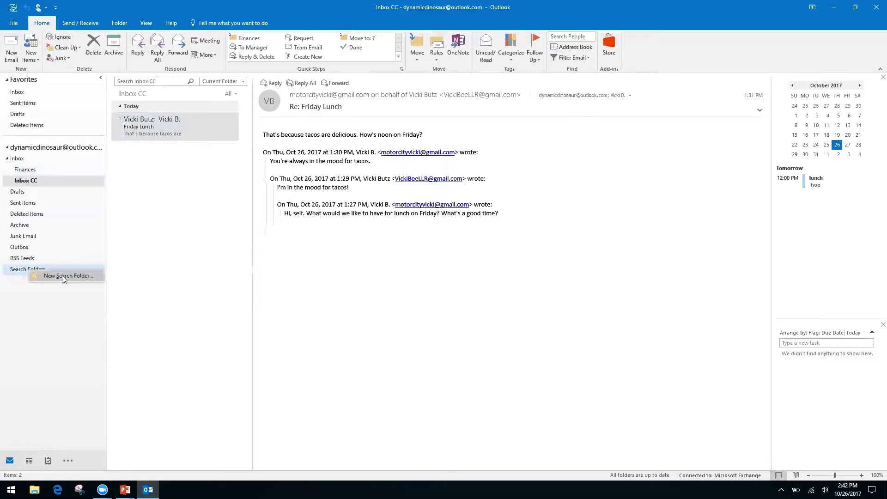
left_click(45, 327)
right_click(28, 274)
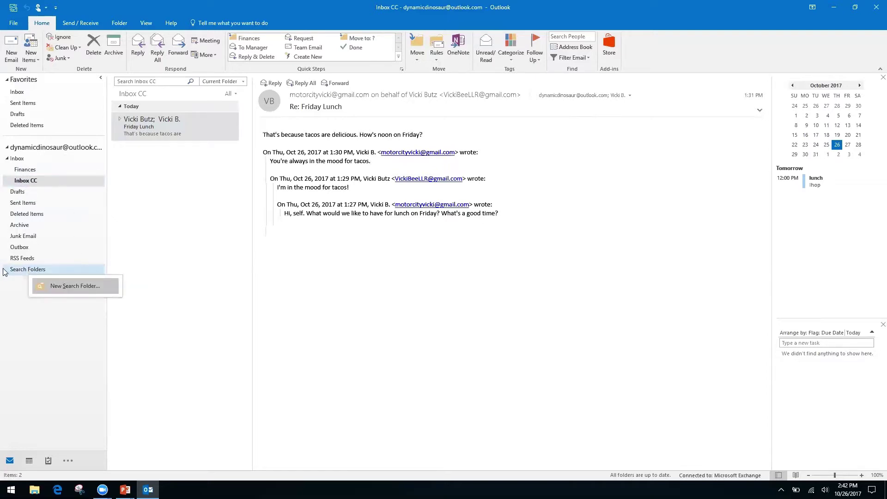
left_click(10, 293)
right_click(41, 271)
left_click(61, 277)
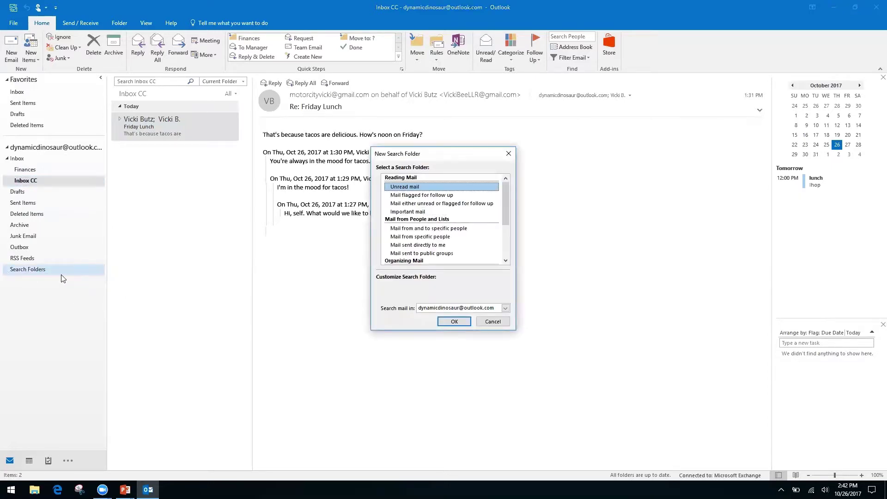